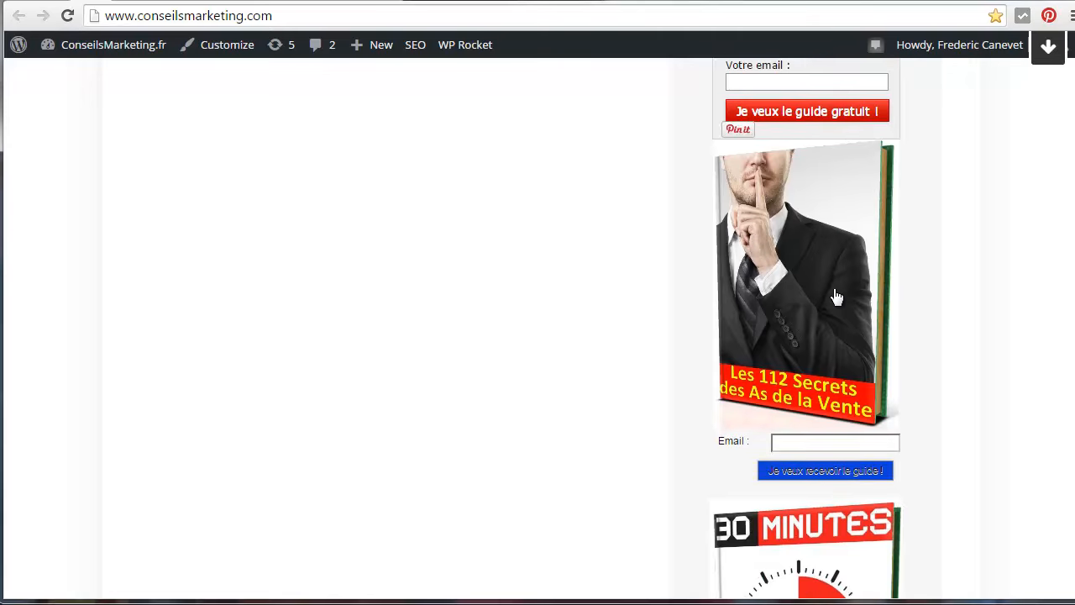
Examine the free-guide email sign-up forms in the sidebar of the ConseilsMarketing.com homepage
{"action": "scroll", "coordinate": [836, 296], "scroll_direction": "up", "scroll_amount": 8}
{"action": "scroll", "coordinate": [836, 296], "scroll_direction": "up", "scroll_amount": 20}
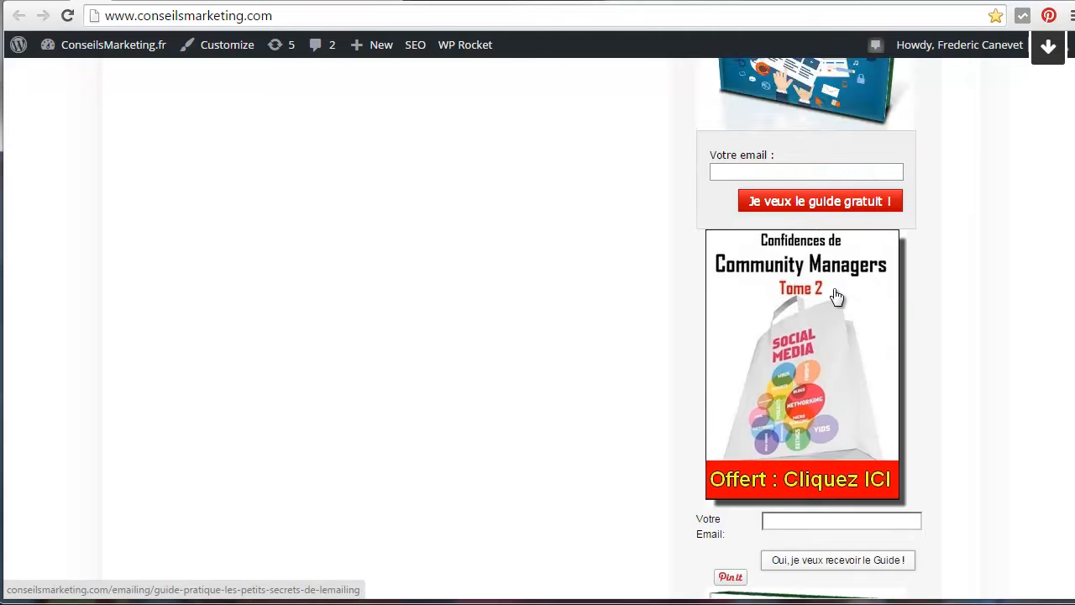
{"action": "scroll", "coordinate": [836, 290], "scroll_direction": "up", "scroll_amount": 15}
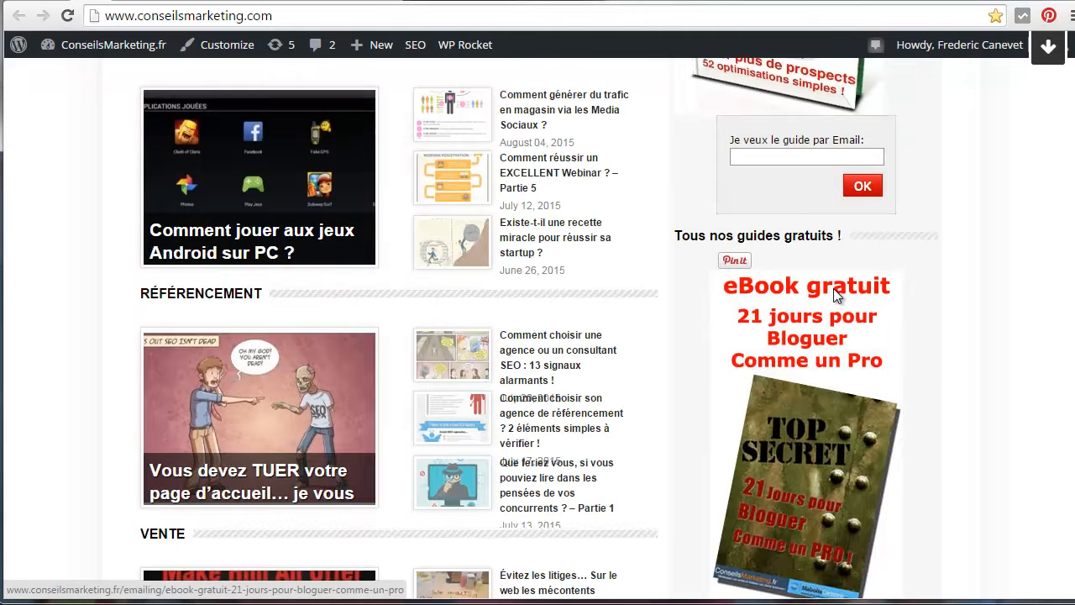
{"action": "scroll", "coordinate": [836, 269], "scroll_direction": "up", "scroll_amount": 12}
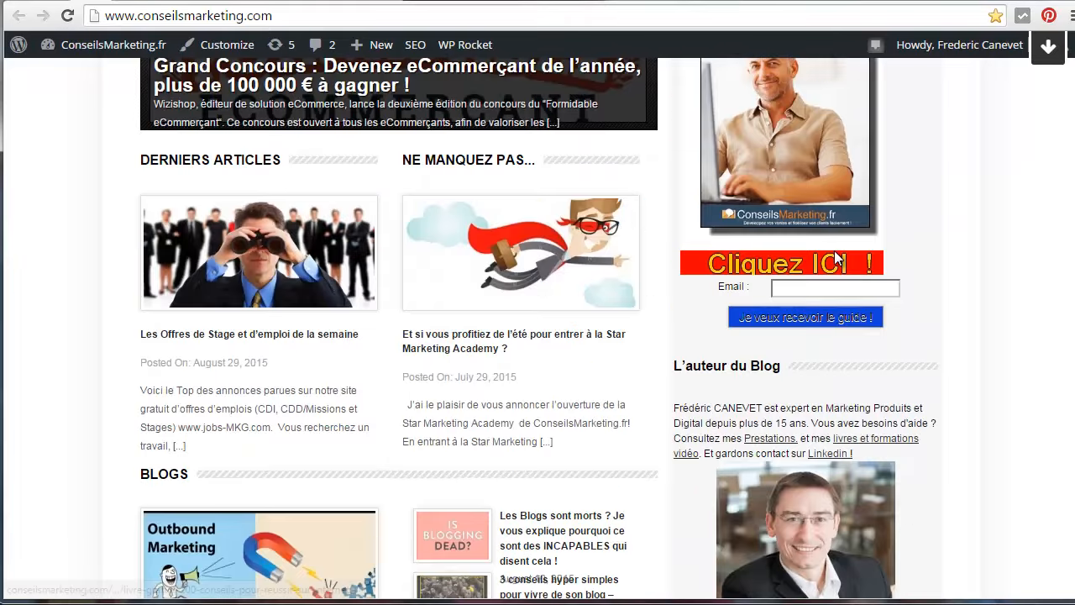
{"action": "scroll", "coordinate": [836, 257], "scroll_direction": "up", "scroll_amount": 3}
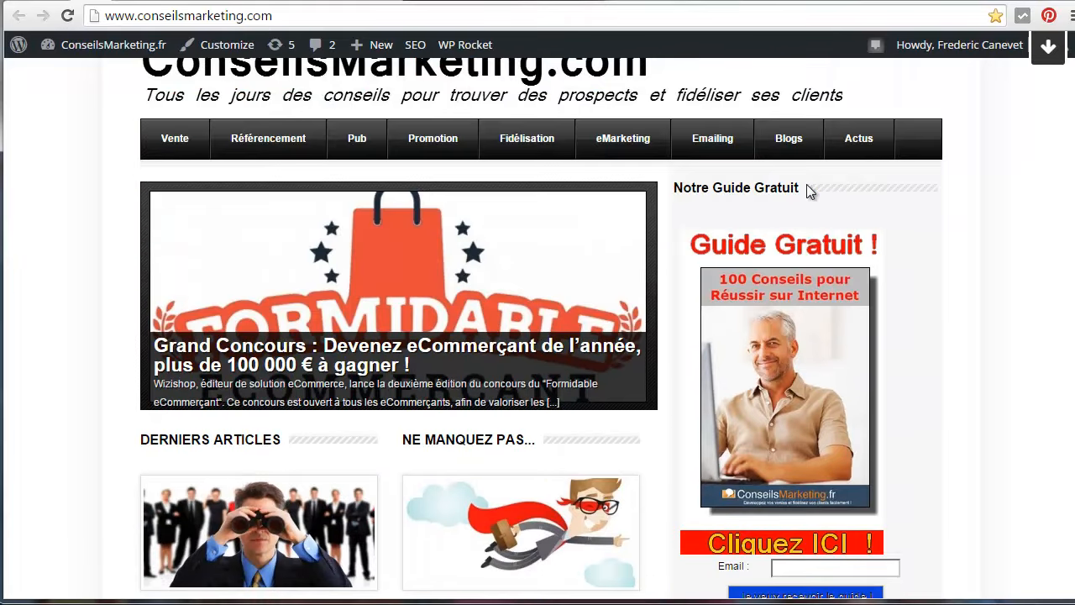
{"action": "scroll", "coordinate": [847, 300], "scroll_direction": "down", "scroll_amount": 10}
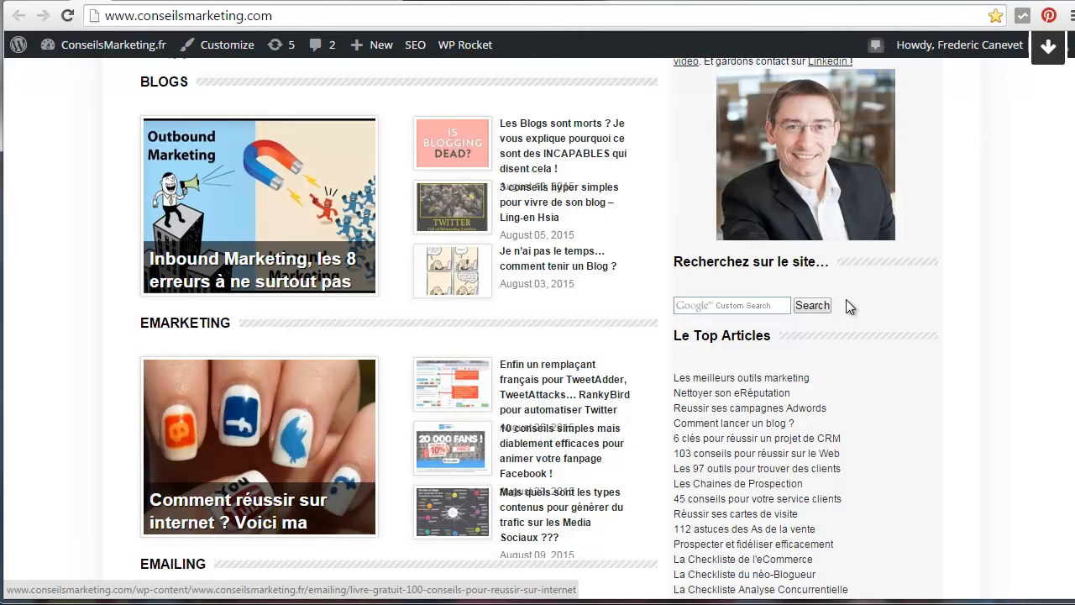
{"action": "scroll", "coordinate": [846, 300], "scroll_direction": "down", "scroll_amount": 8}
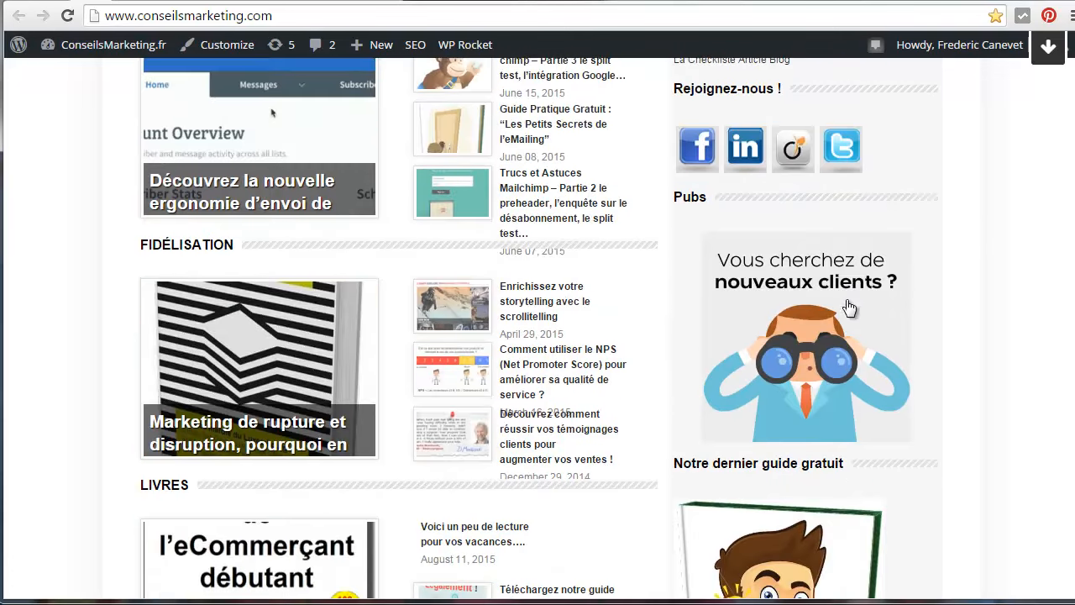
{"action": "scroll", "coordinate": [759, 359], "scroll_direction": "down", "scroll_amount": 10}
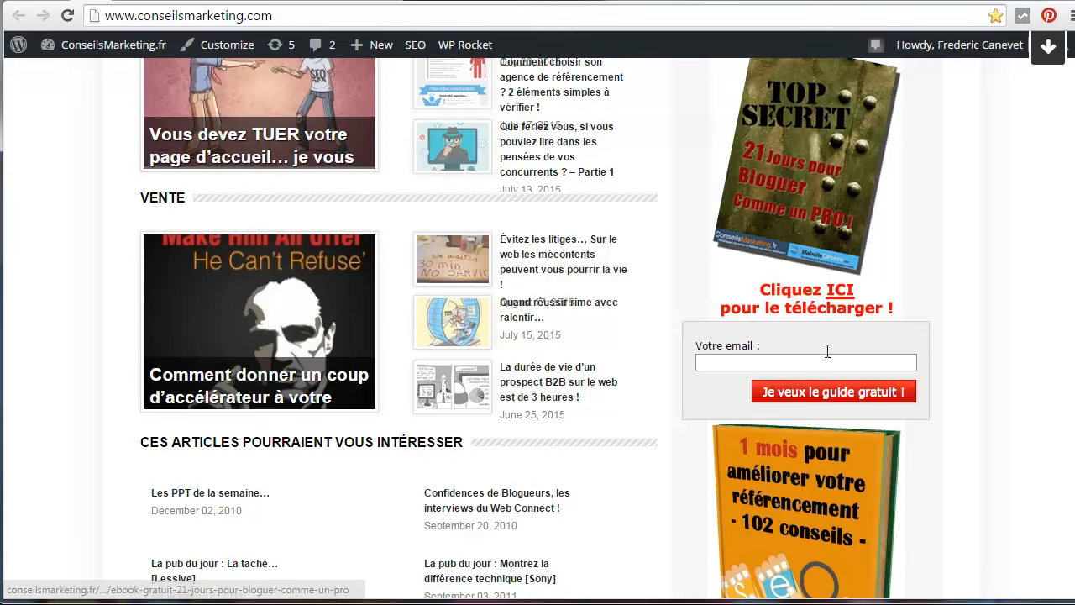
{"action": "scroll", "coordinate": [829, 353], "scroll_direction": "down", "scroll_amount": 3}
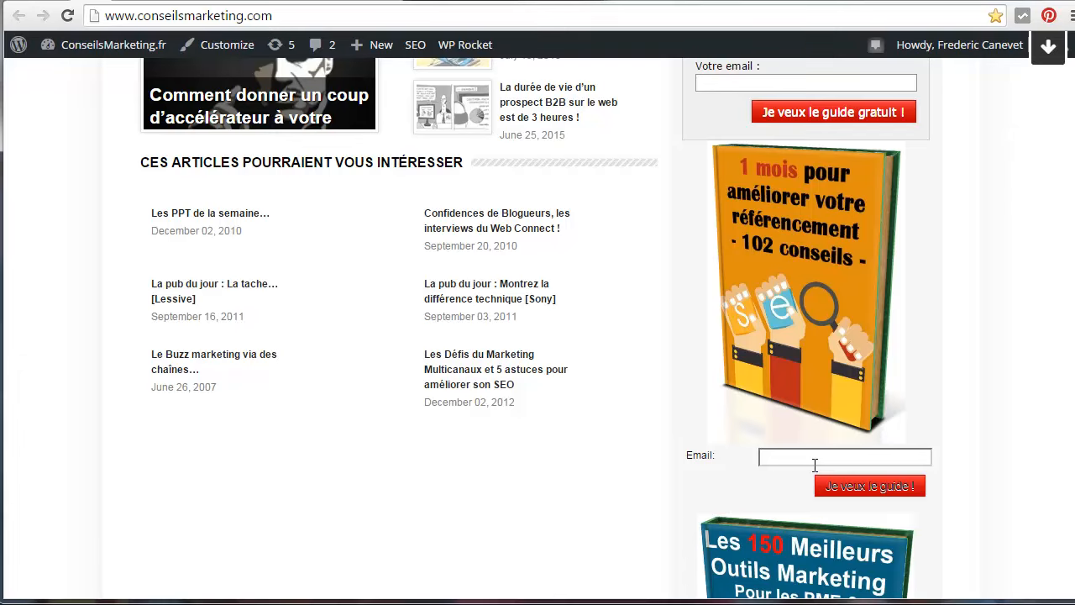
{"action": "scroll", "coordinate": [815, 465], "scroll_direction": "down", "scroll_amount": 6}
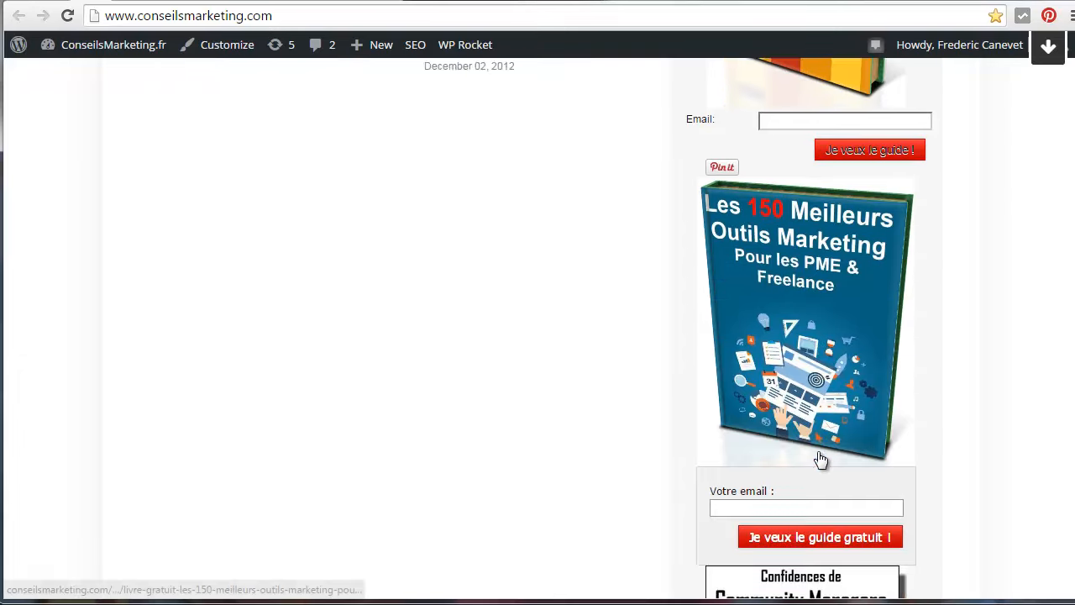
{"action": "scroll", "coordinate": [820, 460], "scroll_direction": "down", "scroll_amount": 3}
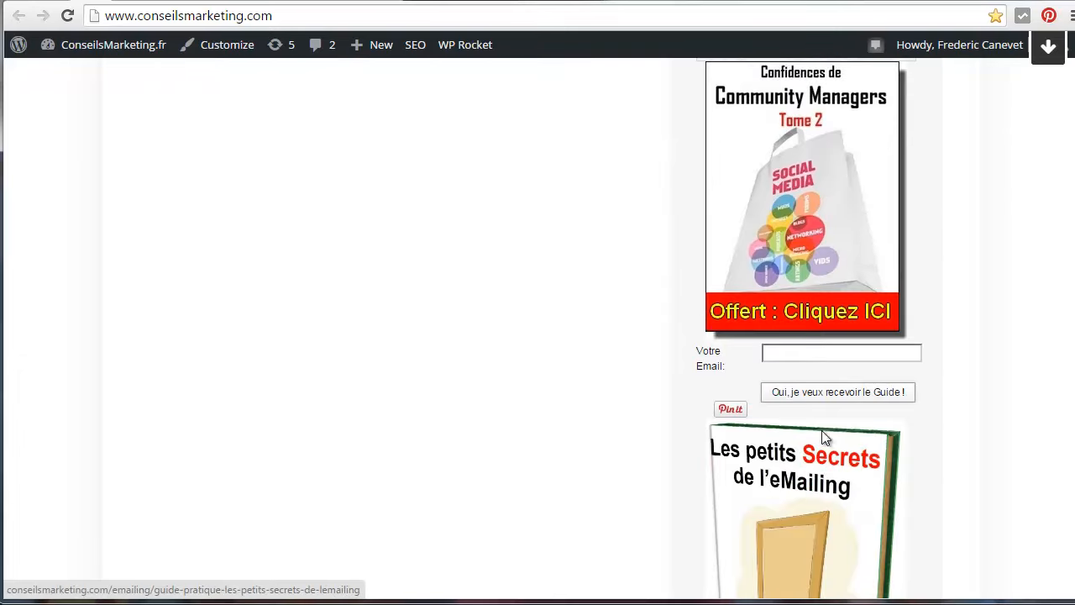
{"action": "scroll", "coordinate": [843, 361], "scroll_direction": "up", "scroll_amount": 6}
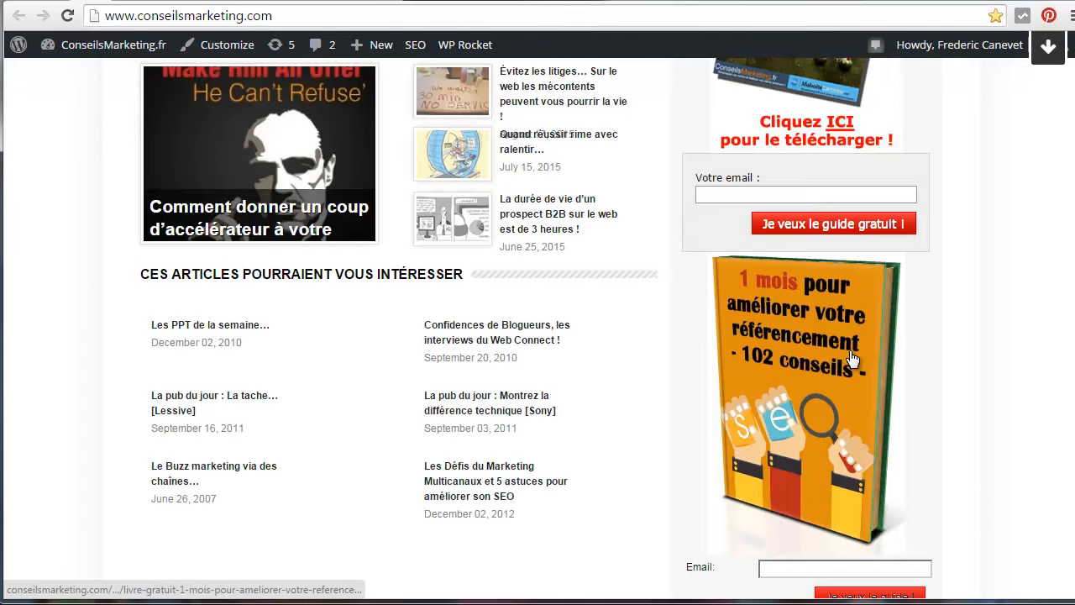
{"action": "scroll", "coordinate": [847, 294], "scroll_direction": "up", "scroll_amount": 10}
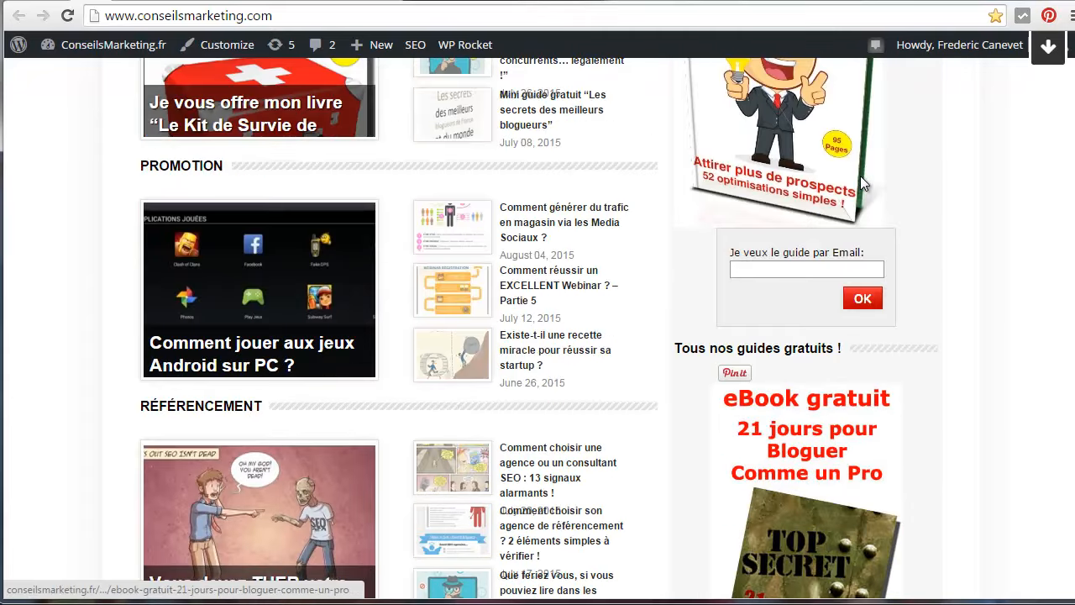
{"action": "scroll", "coordinate": [860, 176], "scroll_direction": "up", "scroll_amount": 3}
{"action": "scroll", "coordinate": [861, 172], "scroll_direction": "up", "scroll_amount": 12}
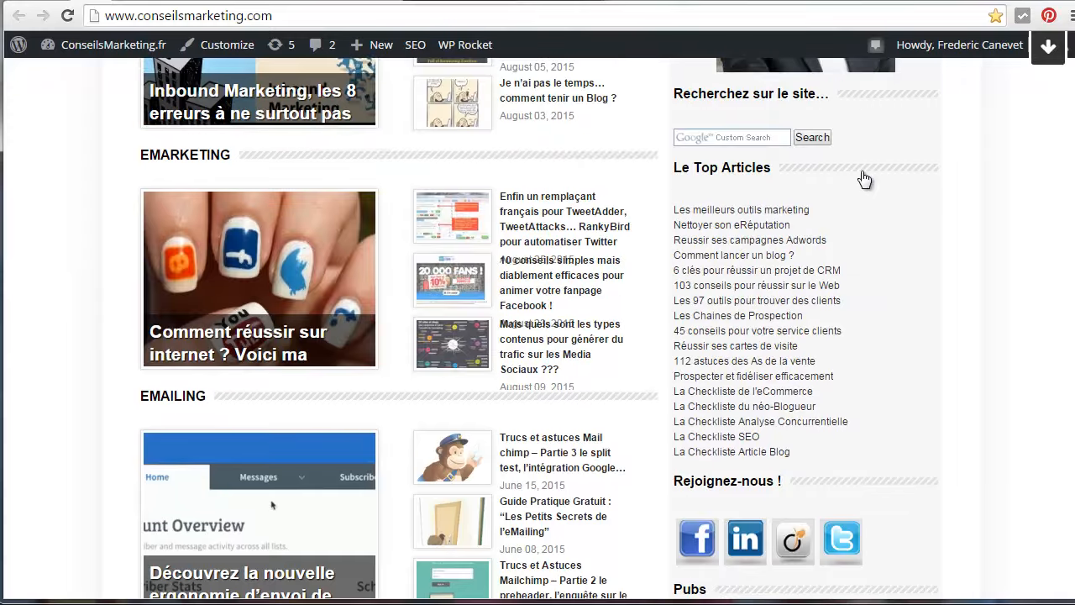
{"action": "scroll", "coordinate": [863, 178], "scroll_direction": "up", "scroll_amount": 3}
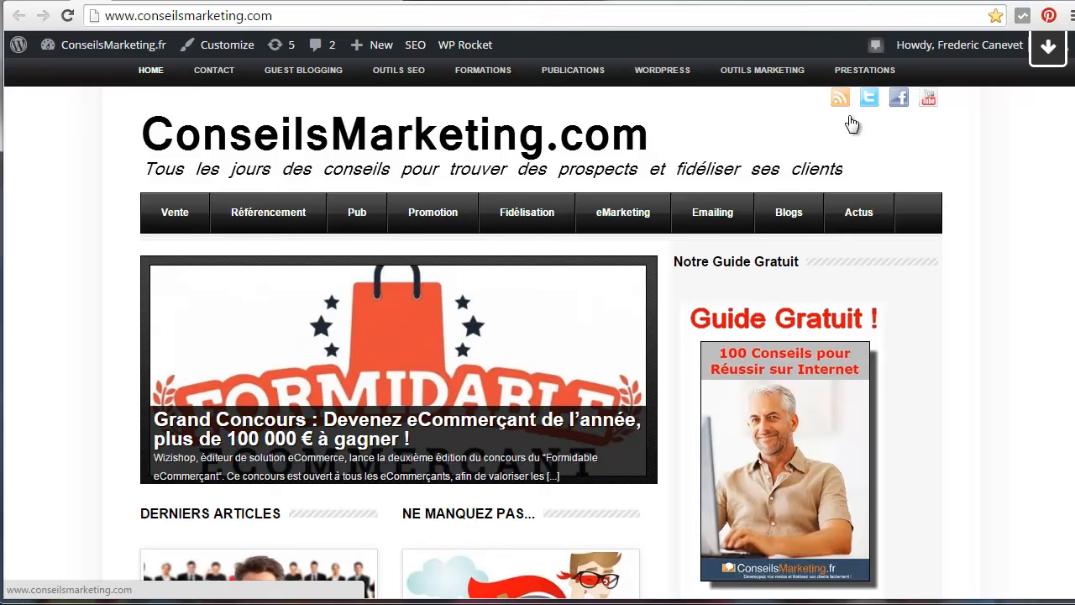
Switch to AWeber and start creating a new sign-up form for the conseilsmarkt list
{"action": "left_click", "coordinate": [311, 2]}
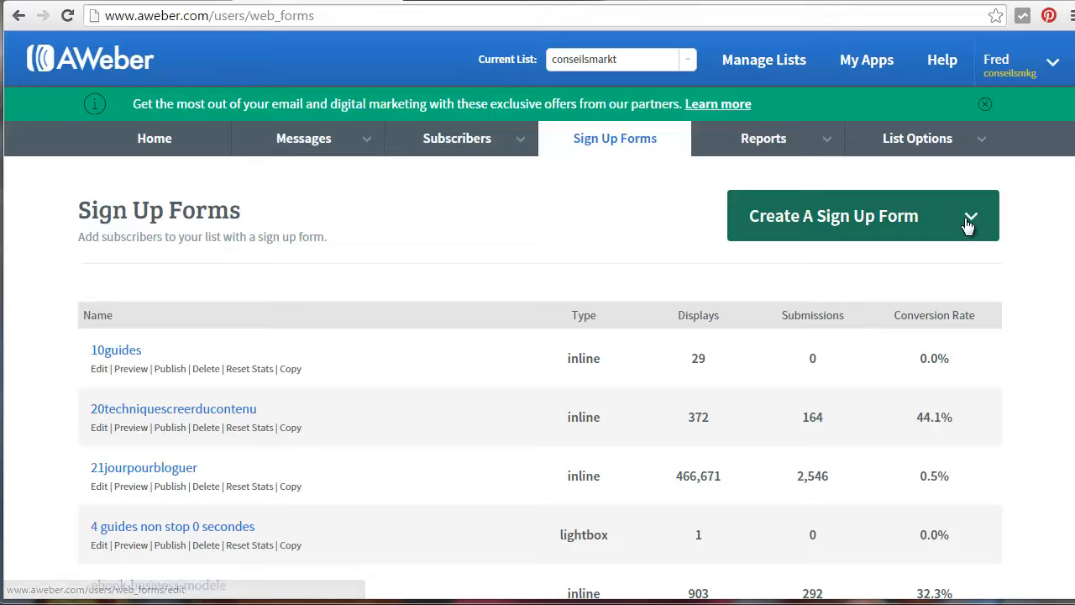
{"action": "left_click", "coordinate": [606, 145]}
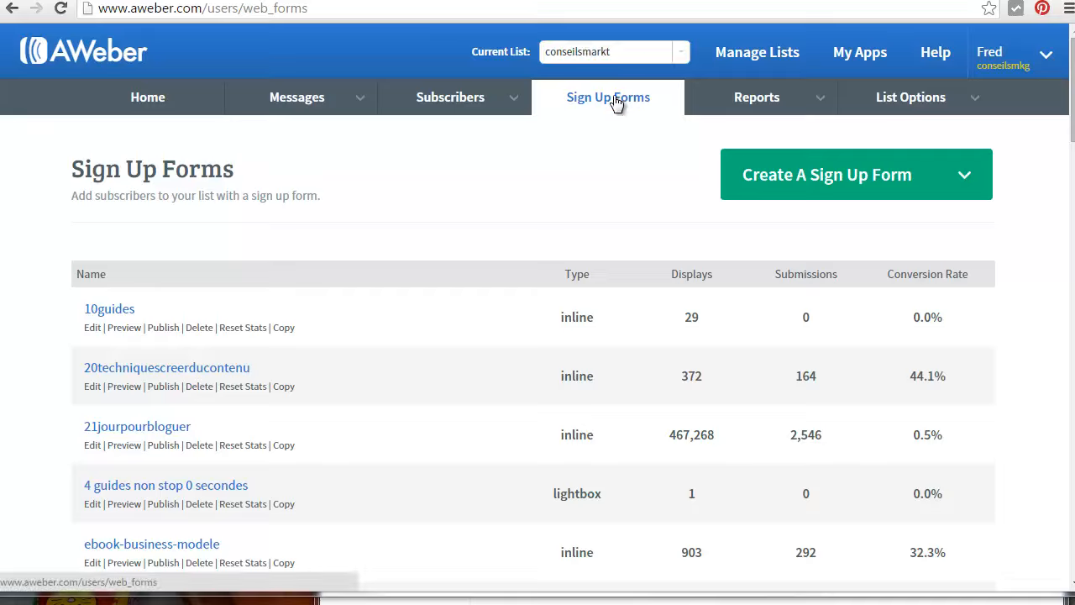
{"action": "left_click", "coordinate": [966, 182]}
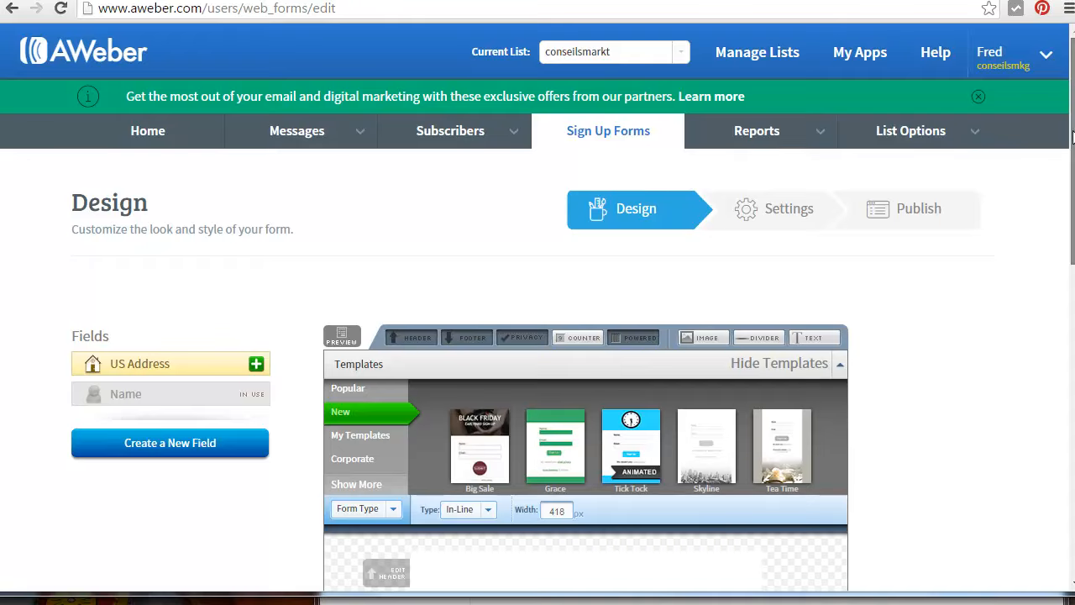
Remove the header, footer, "Powered by AWeber" line and privacy notice from the sign-up form
{"action": "left_click_drag", "start_coordinate": [1072, 138], "coordinate": [1070, 244]}
{"action": "mouse_move", "coordinate": [537, 352]}
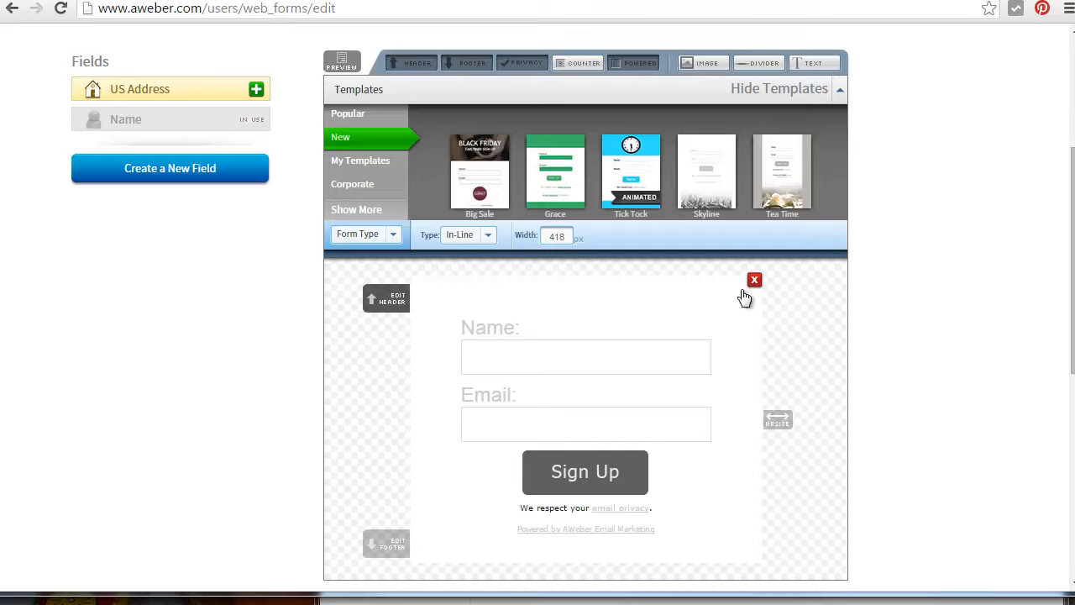
{"action": "left_click", "coordinate": [754, 280]}
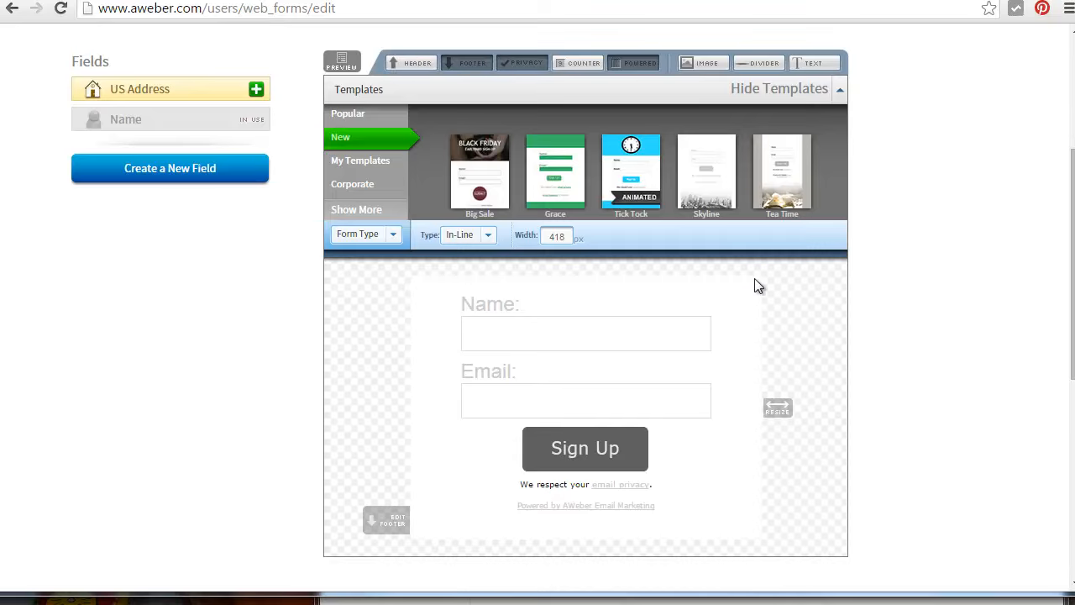
{"action": "left_click", "coordinate": [755, 536]}
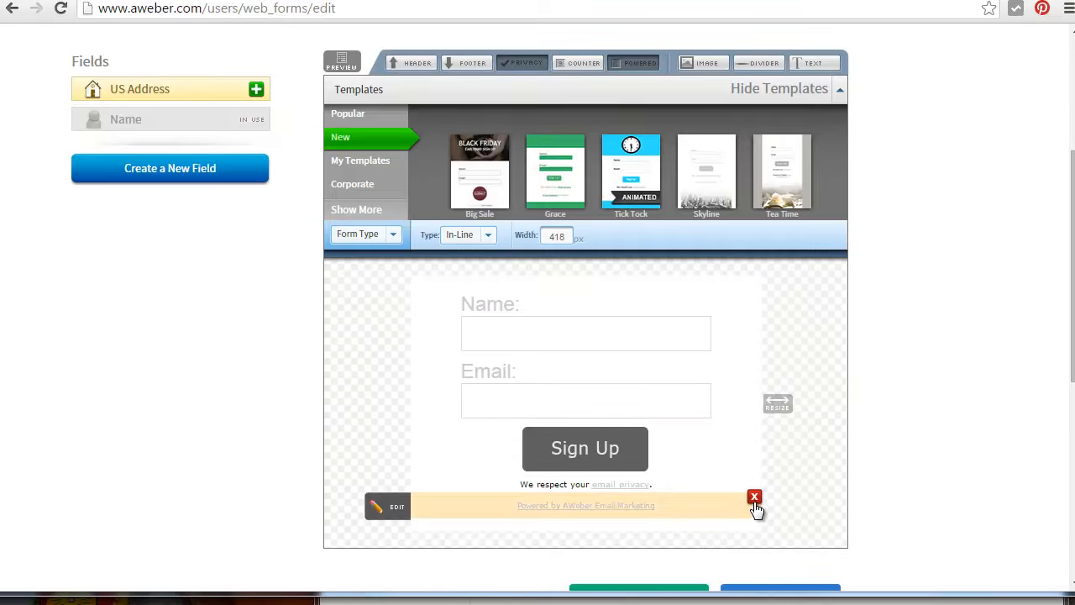
{"action": "left_click", "coordinate": [755, 503]}
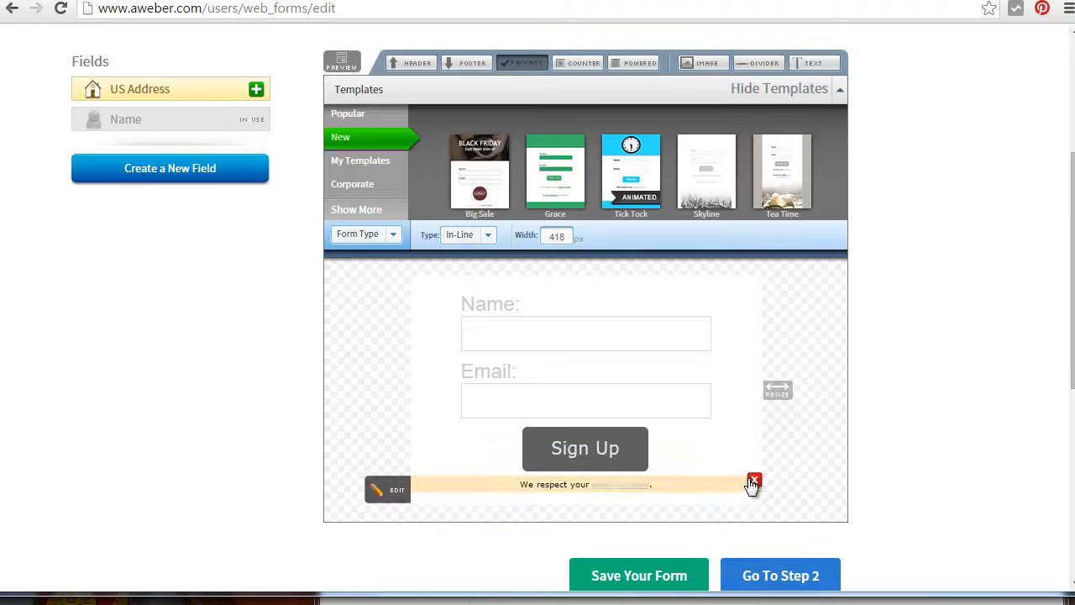
{"action": "left_click", "coordinate": [753, 479]}
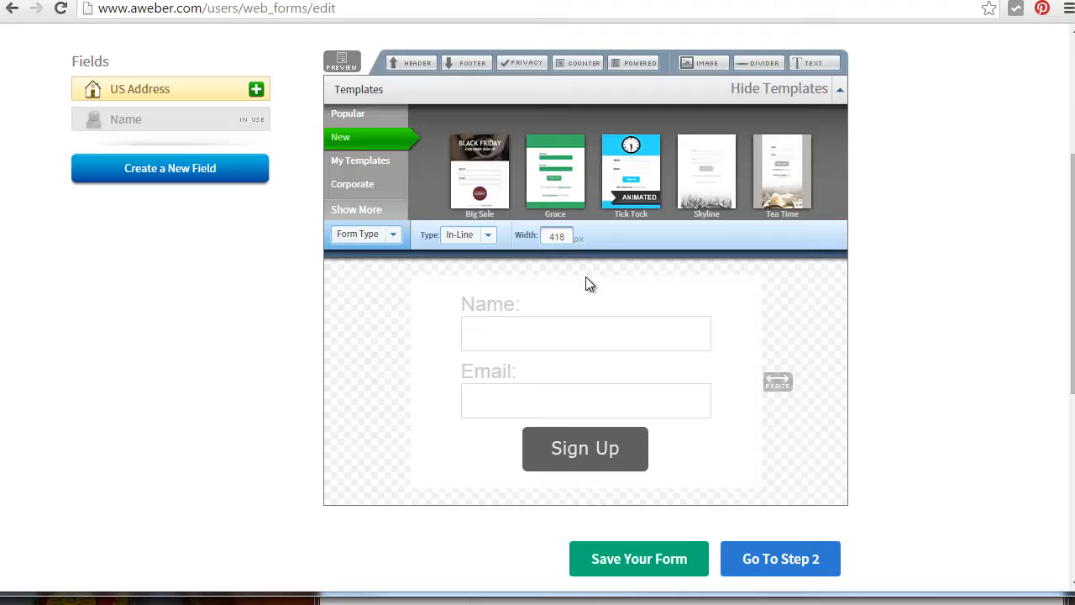
Inspect the Sign Up button's advanced settings and its button image URL, leaving the button unedited
{"action": "left_click", "coordinate": [595, 449]}
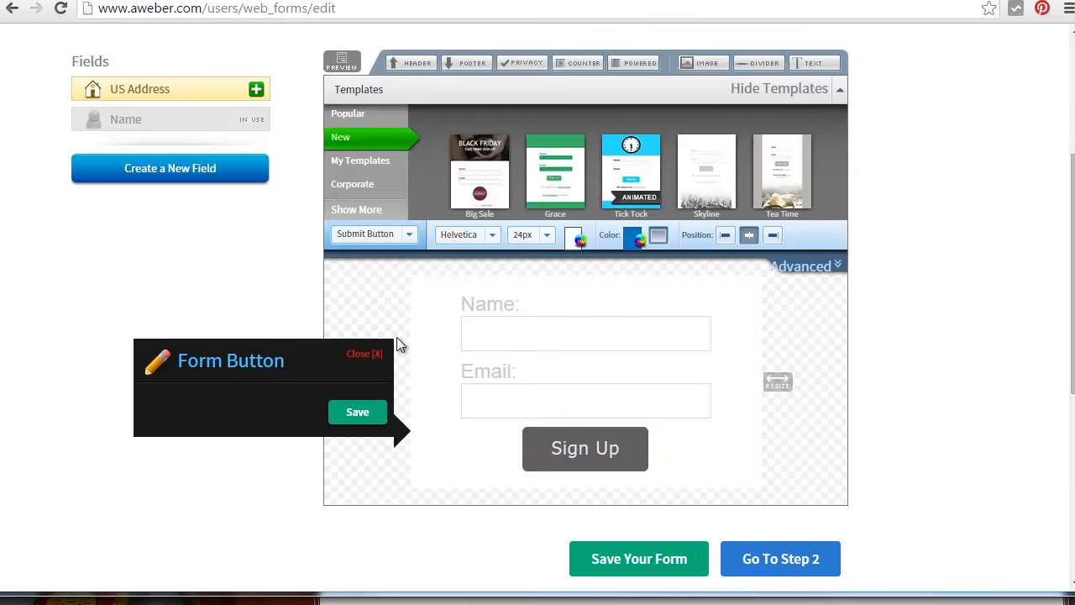
{"action": "left_click", "coordinate": [368, 355]}
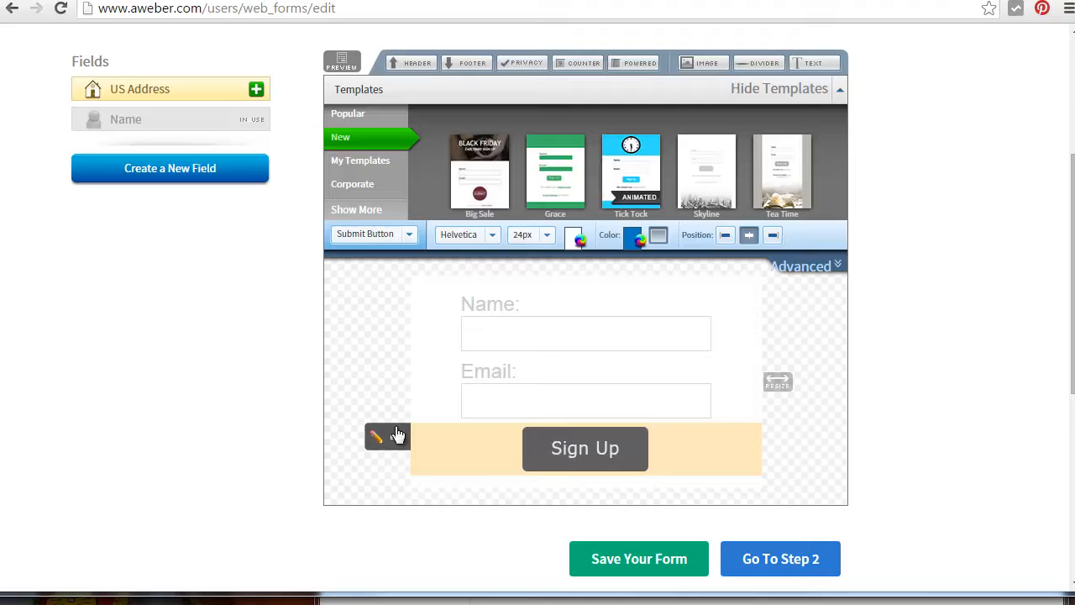
{"action": "left_click", "coordinate": [596, 443]}
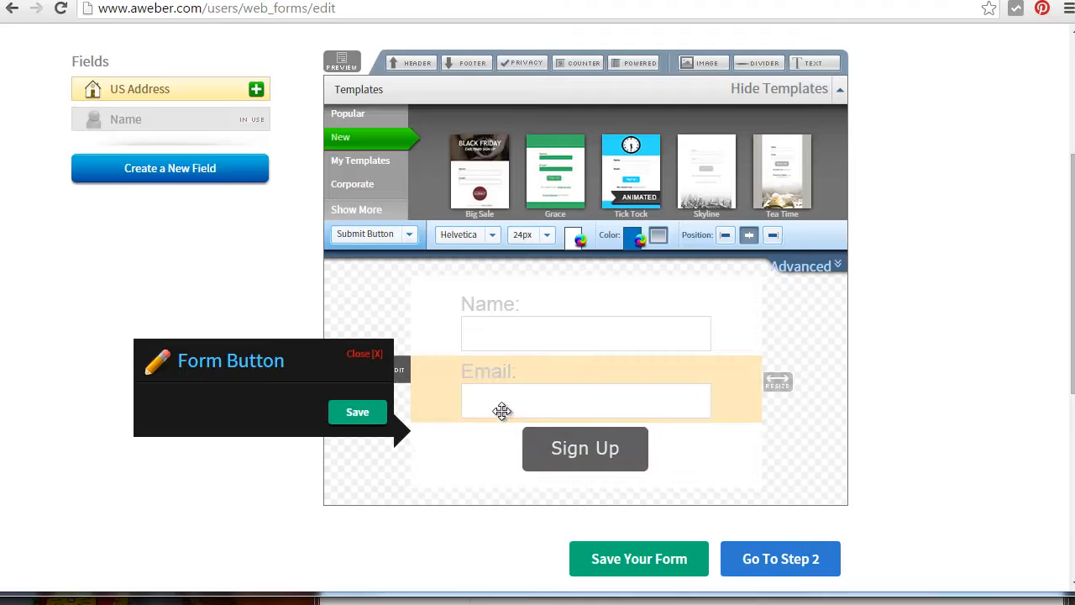
{"action": "left_click", "coordinate": [827, 274]}
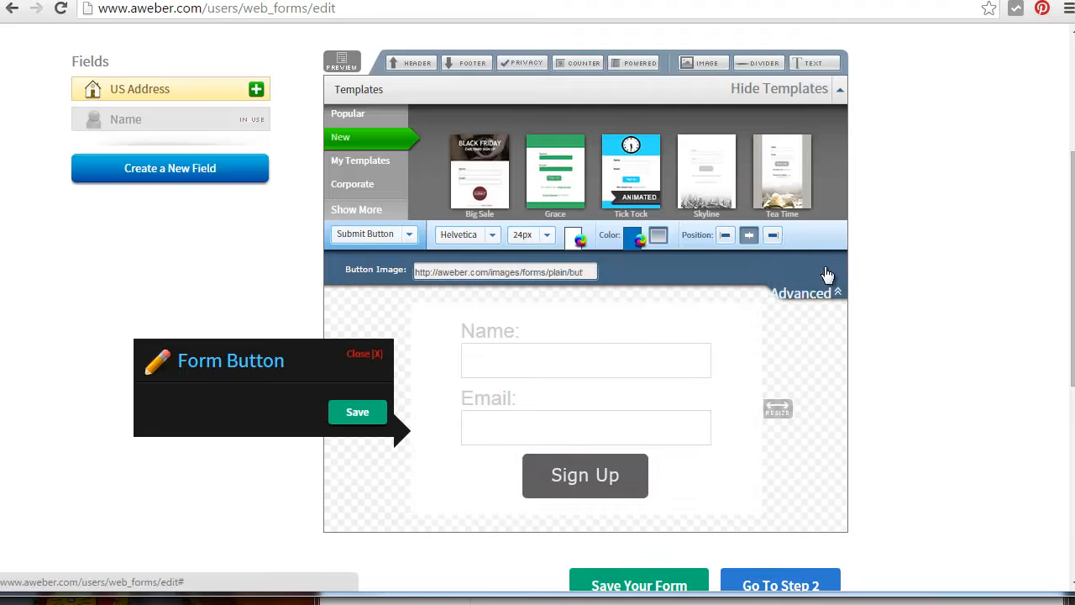
{"action": "left_click", "coordinate": [580, 272]}
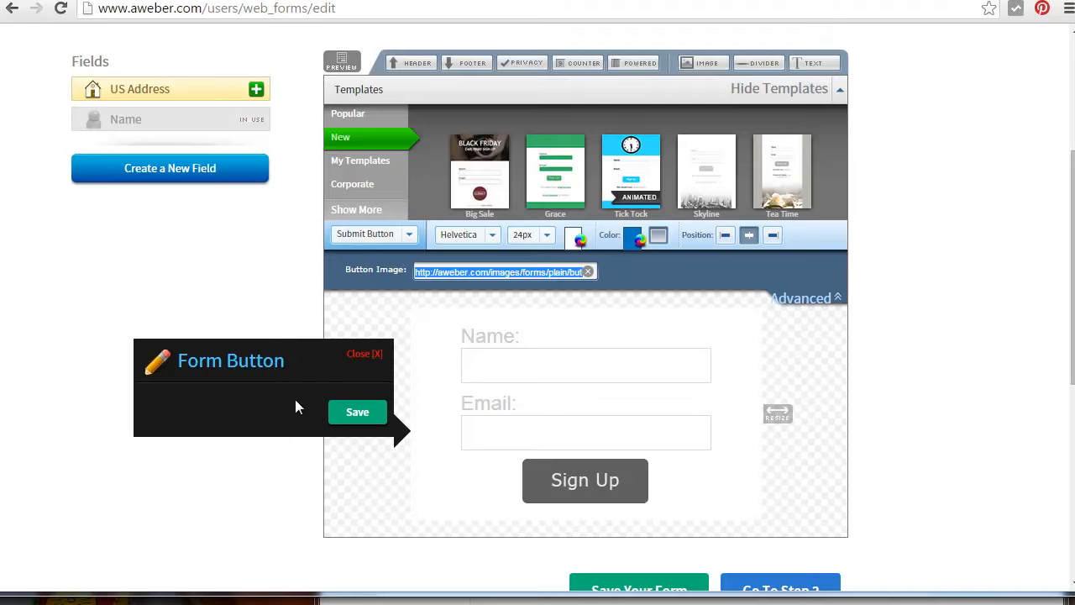
{"action": "left_click", "coordinate": [354, 355]}
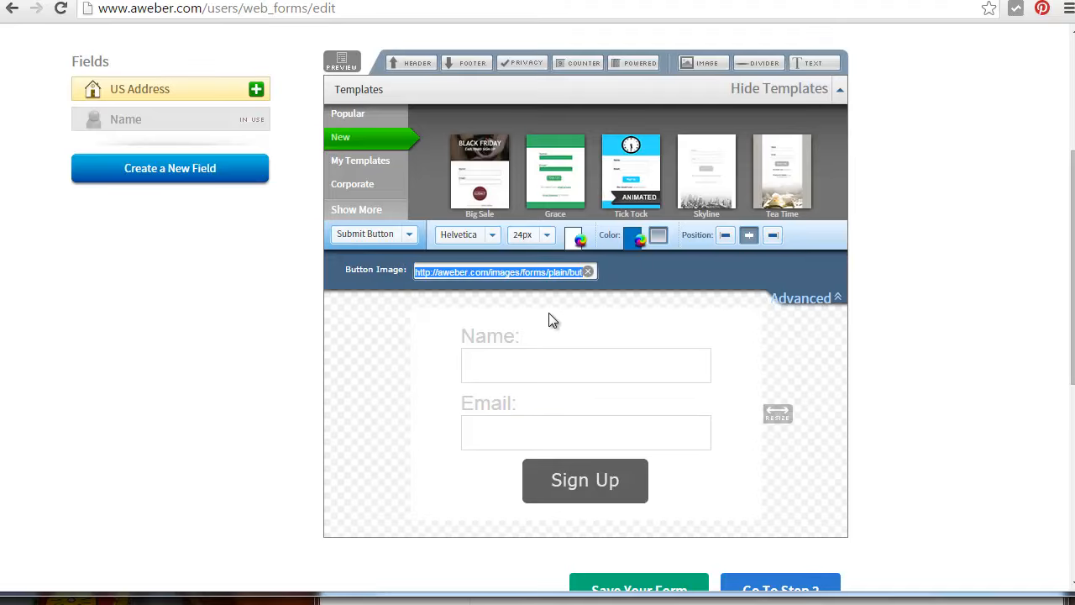
Load the Basic template from the popular templates into the sign-up form
{"action": "left_click", "coordinate": [351, 115]}
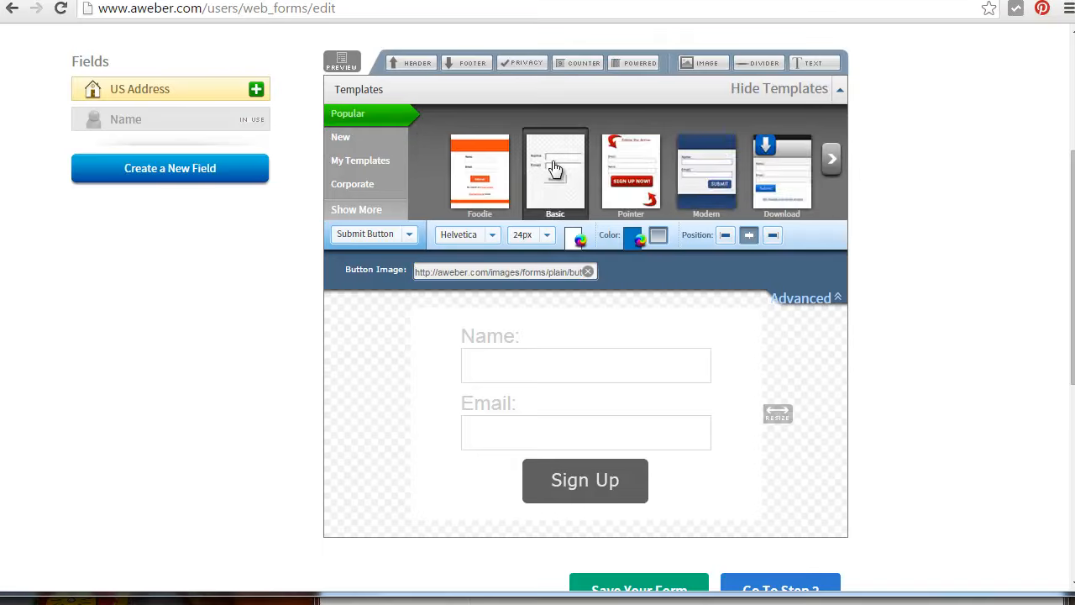
{"action": "left_click", "coordinate": [552, 171]}
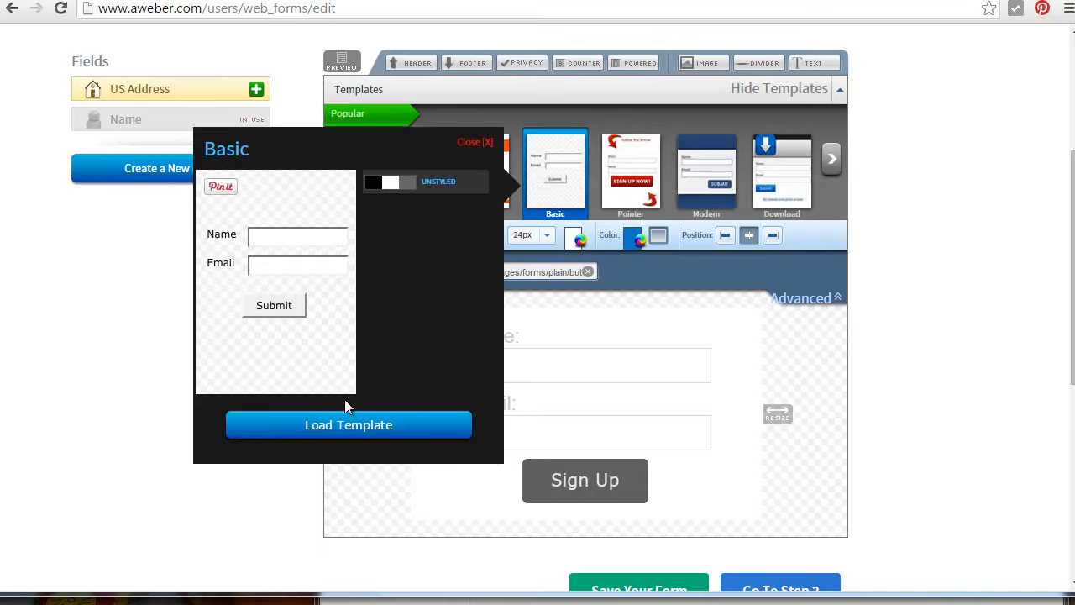
{"action": "left_click", "coordinate": [344, 426]}
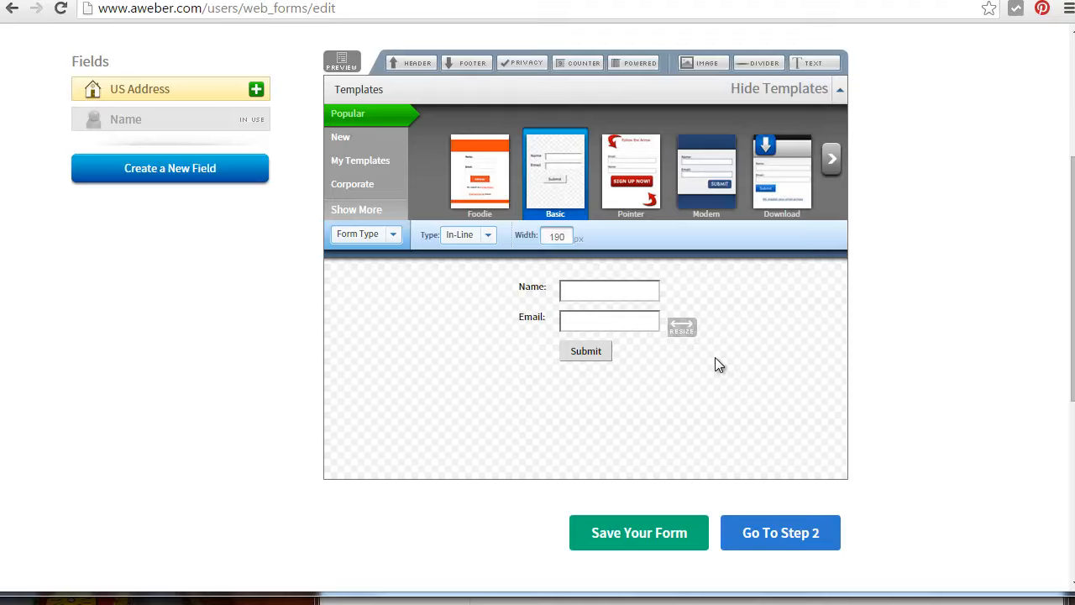
Switch to the ConseilsMarketing.com homepage and review which fields its sidebar guide forms request, from the author section down to the free eBooks
{"action": "mouse_move", "coordinate": [548, 285]}
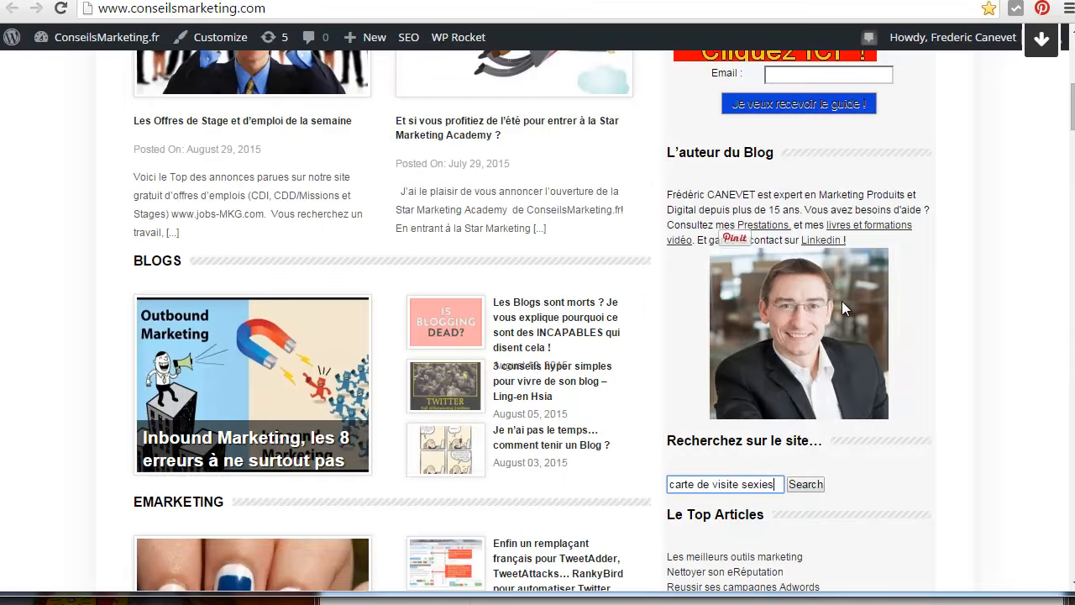
{"action": "scroll", "coordinate": [842, 301], "scroll_direction": "up", "scroll_amount": 4}
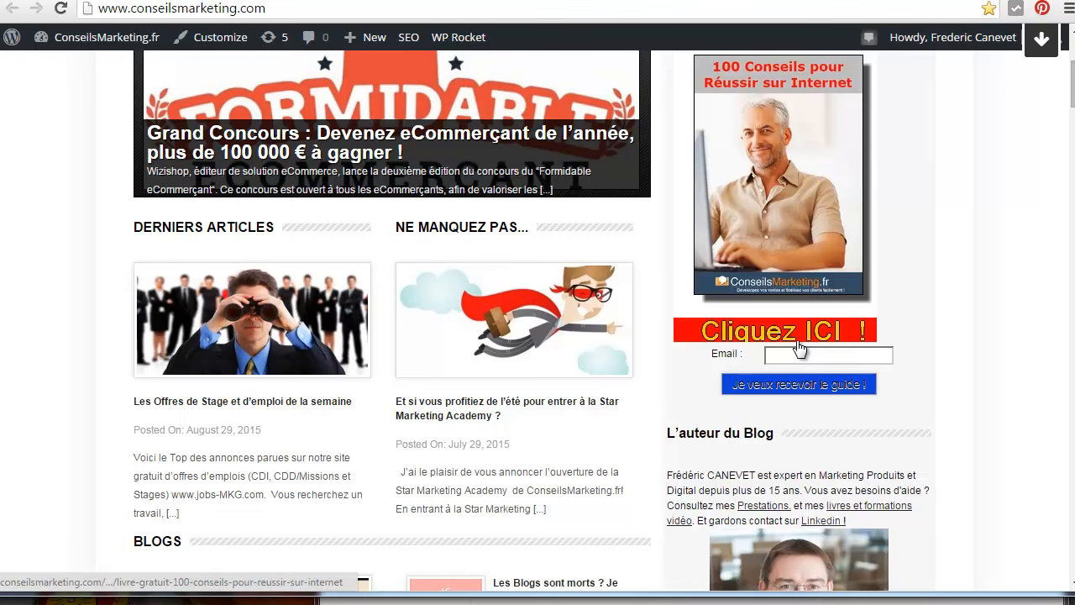
{"action": "scroll", "coordinate": [787, 364], "scroll_direction": "down", "scroll_amount": 13}
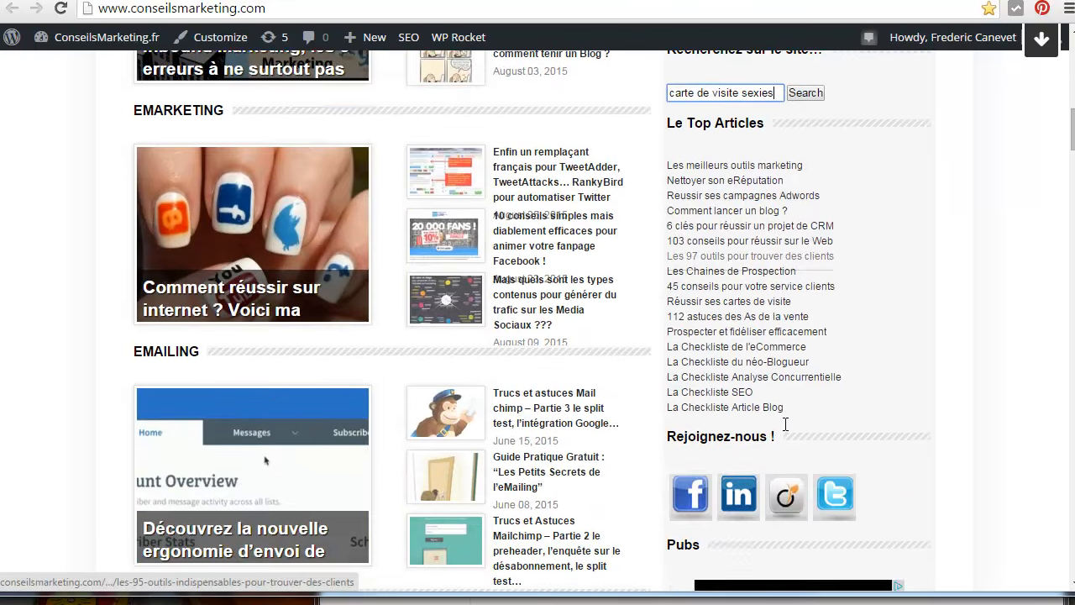
{"action": "scroll", "coordinate": [787, 430], "scroll_direction": "down", "scroll_amount": 7}
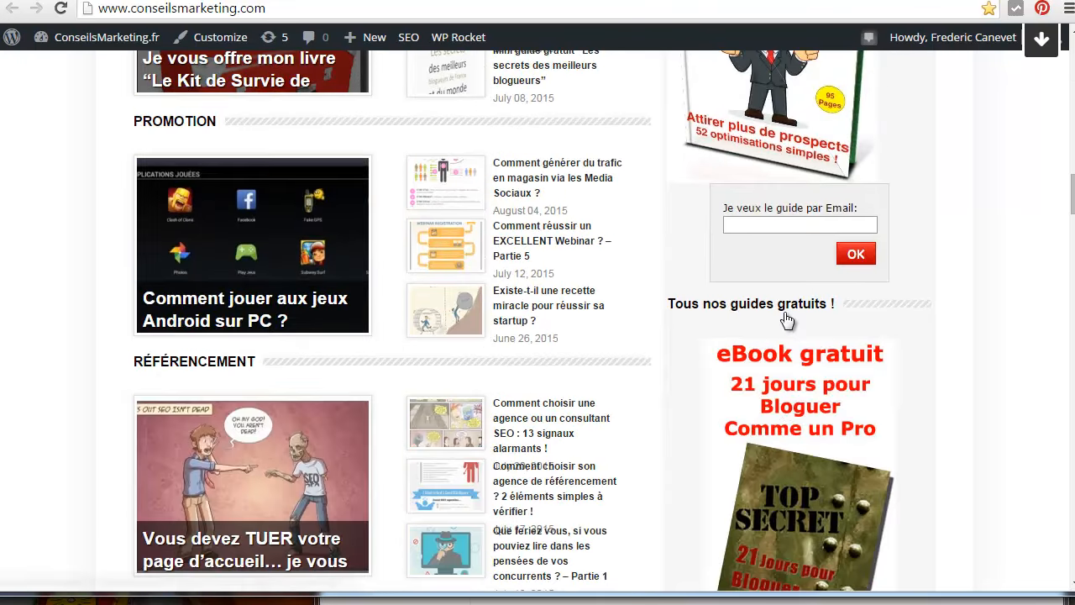
{"action": "scroll", "coordinate": [786, 321], "scroll_direction": "down", "scroll_amount": 3}
{"action": "scroll", "coordinate": [785, 322], "scroll_direction": "down", "scroll_amount": 3}
{"action": "scroll", "coordinate": [781, 324], "scroll_direction": "up", "scroll_amount": 6}
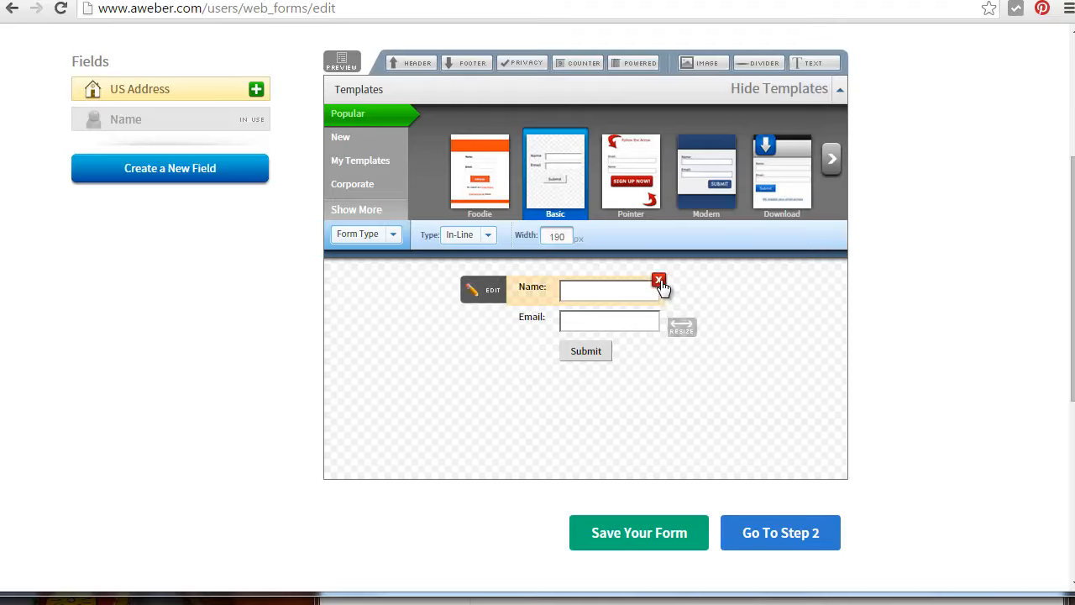
Remove the Name field from the sign-up form and save the form
{"action": "left_click", "coordinate": [660, 282]}
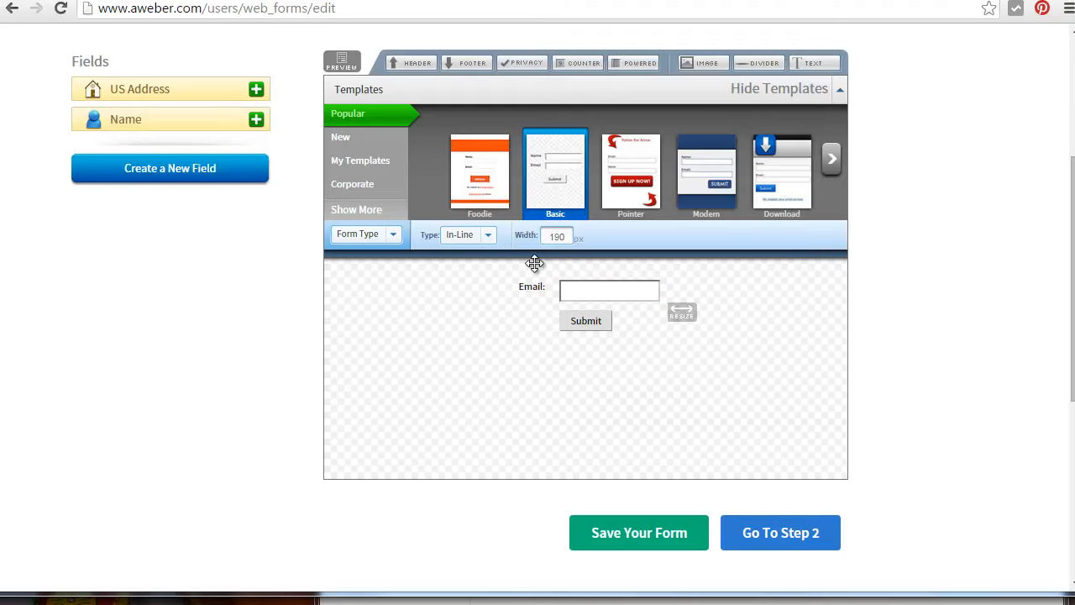
{"action": "mouse_move", "coordinate": [559, 291]}
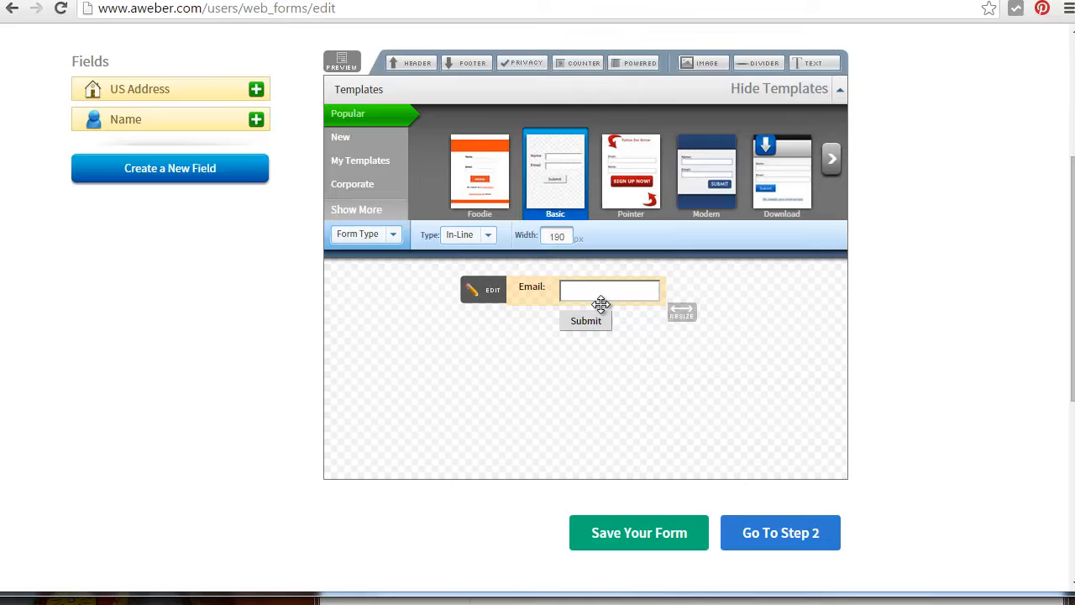
{"action": "left_click_drag", "start_coordinate": [614, 595], "coordinate": [608, 603]}
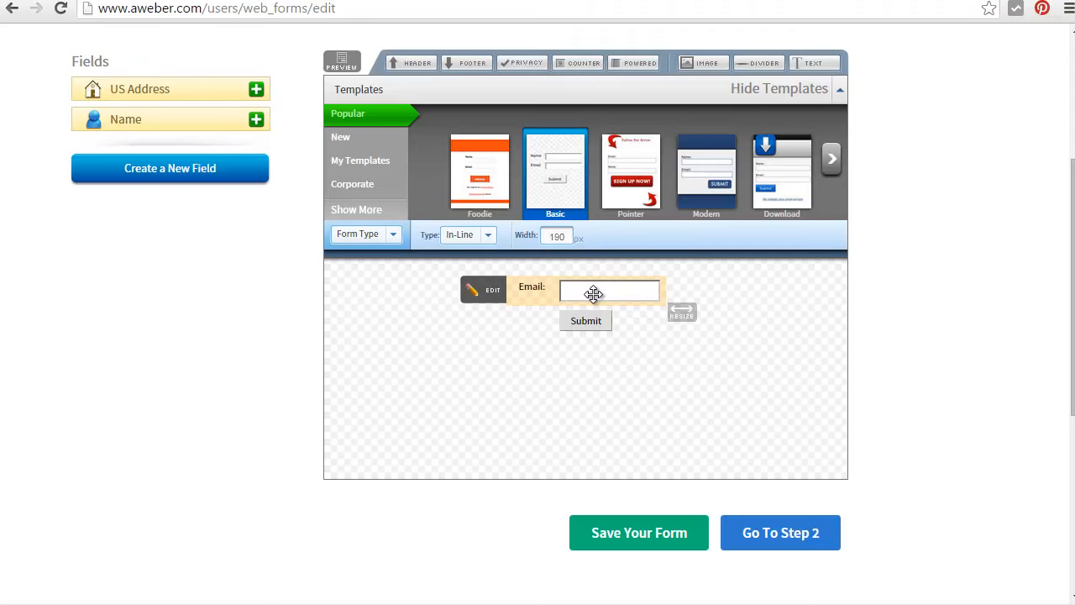
{"action": "left_click", "coordinate": [633, 538]}
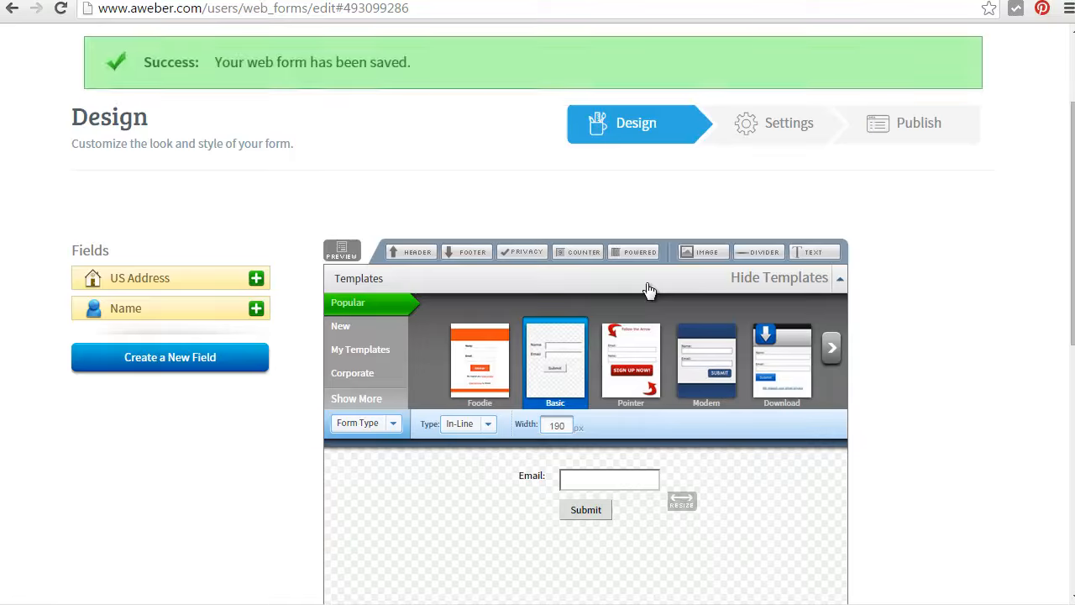
Continue to the form's settings and set both the Thank You Page and the Already Subscribed Page to Custom Page
{"action": "scroll", "coordinate": [647, 294], "scroll_direction": "down", "scroll_amount": 3}
{"action": "left_click", "coordinate": [786, 442]}
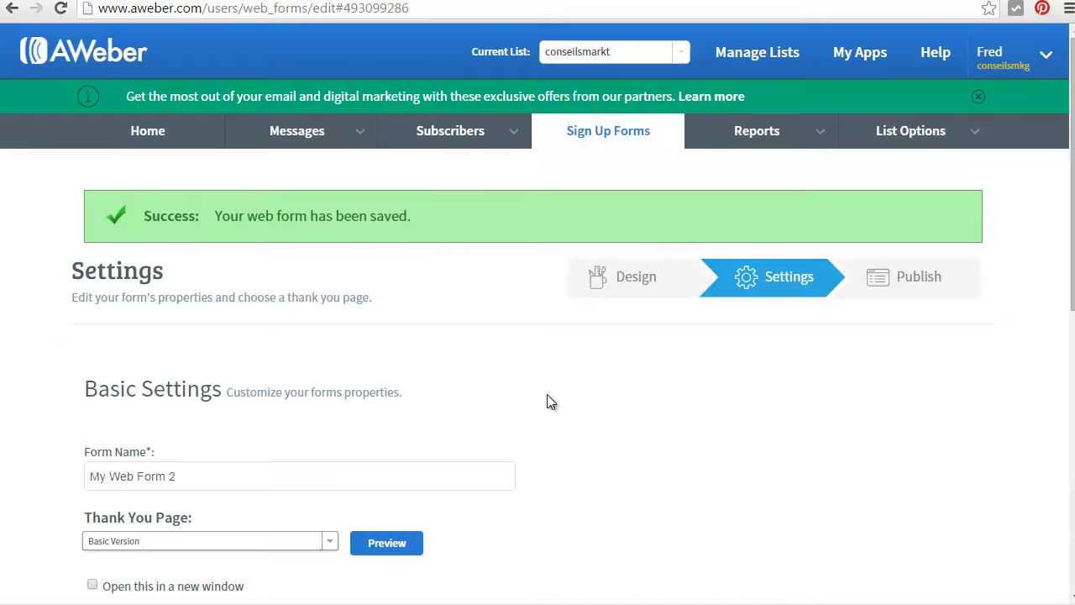
{"action": "scroll", "coordinate": [547, 401], "scroll_direction": "down", "scroll_amount": 4}
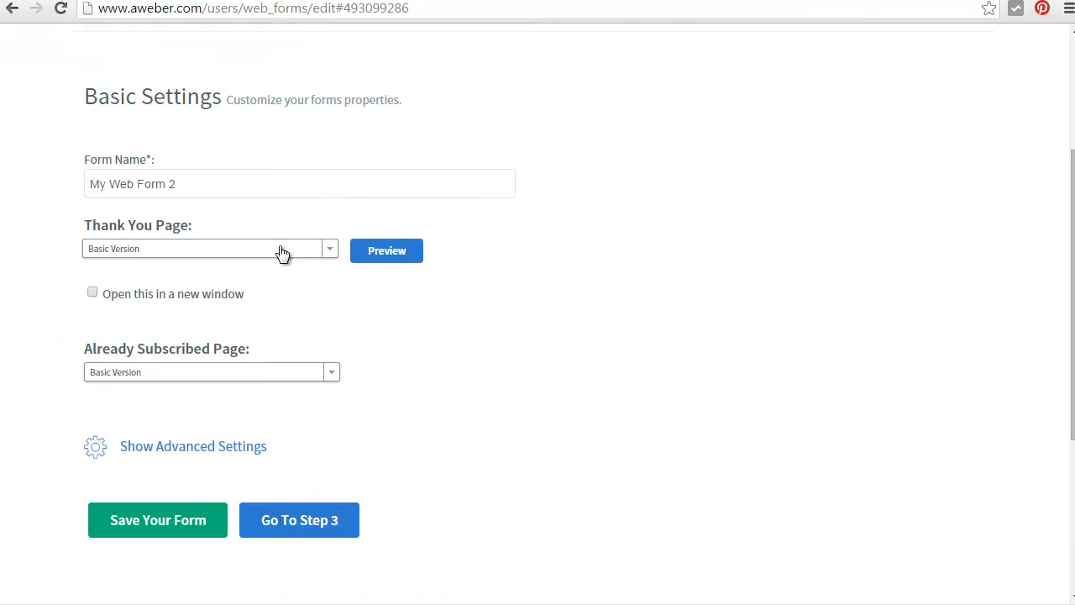
{"action": "left_click", "coordinate": [281, 251]}
{"action": "left_click", "coordinate": [233, 294]}
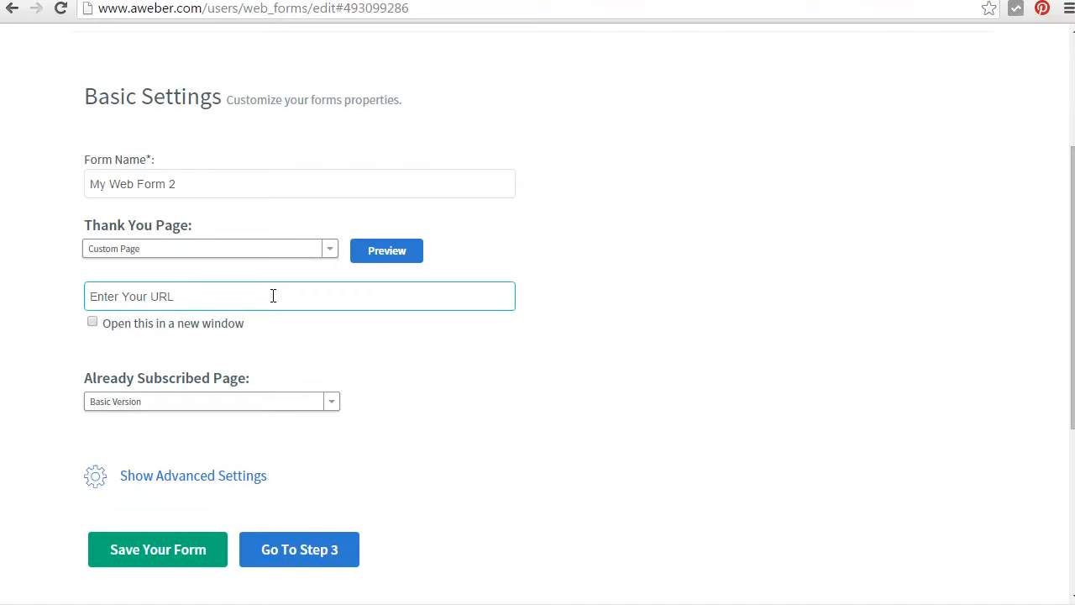
{"action": "left_click", "coordinate": [244, 402]}
{"action": "left_click", "coordinate": [197, 441]}
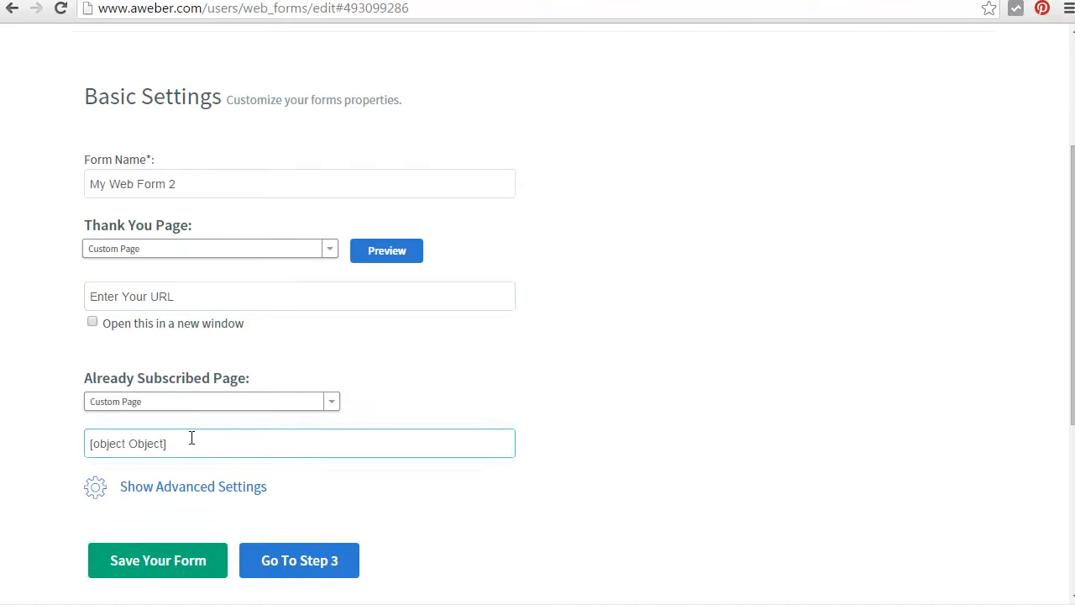
Examine the custom URL fields of the Already Subscribed Page and Thank You Page
{"action": "left_click_drag", "start_coordinate": [92, 378], "coordinate": [252, 378]}
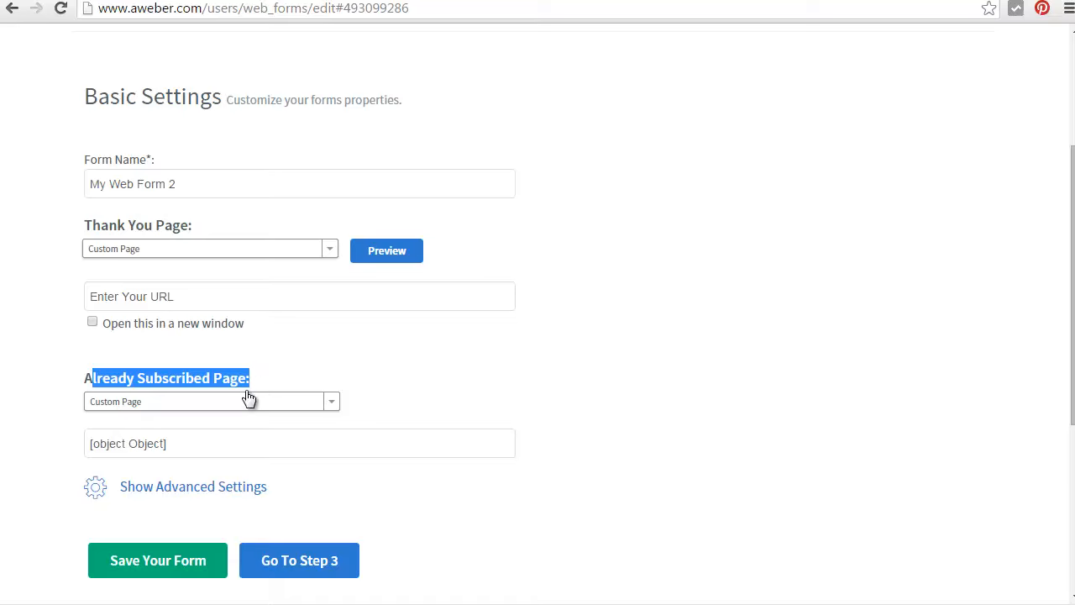
{"action": "left_click", "coordinate": [193, 444]}
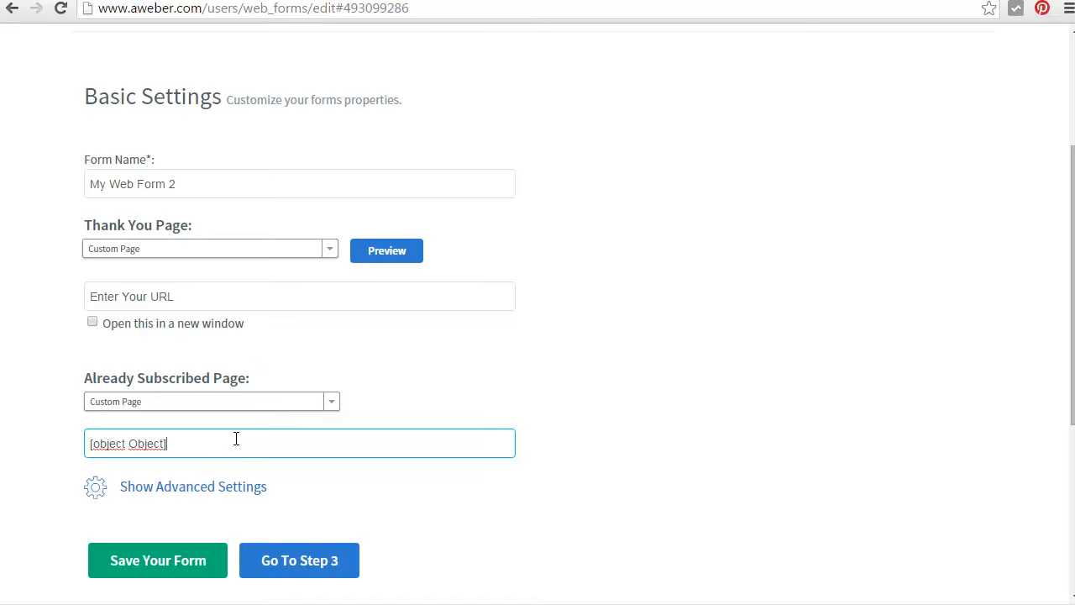
{"action": "left_click_drag", "start_coordinate": [236, 439], "coordinate": [24, 442]}
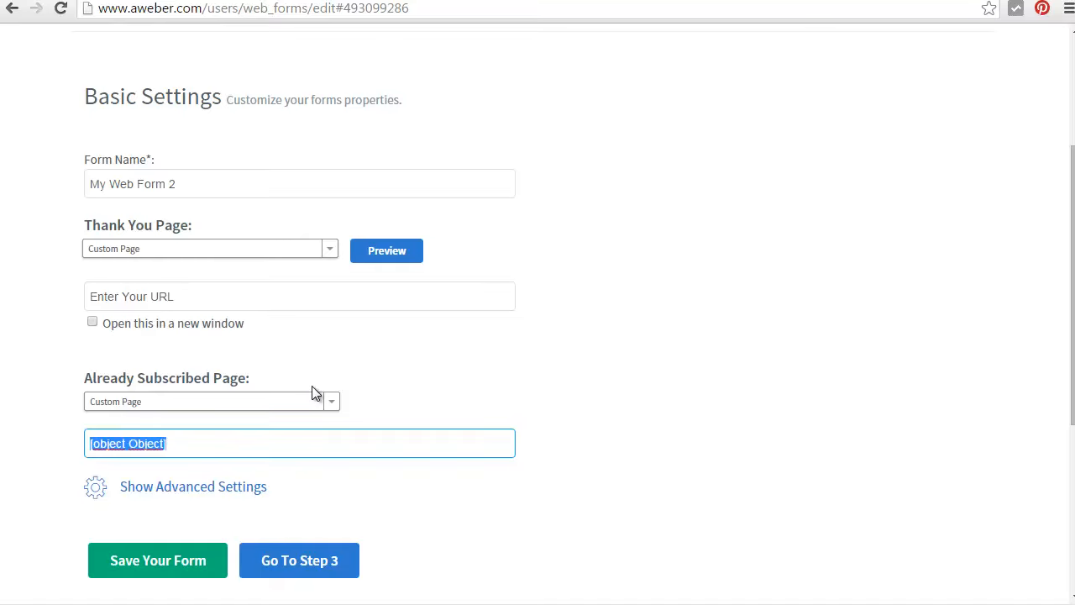
{"action": "scroll", "coordinate": [376, 340], "scroll_direction": "up", "scroll_amount": 1}
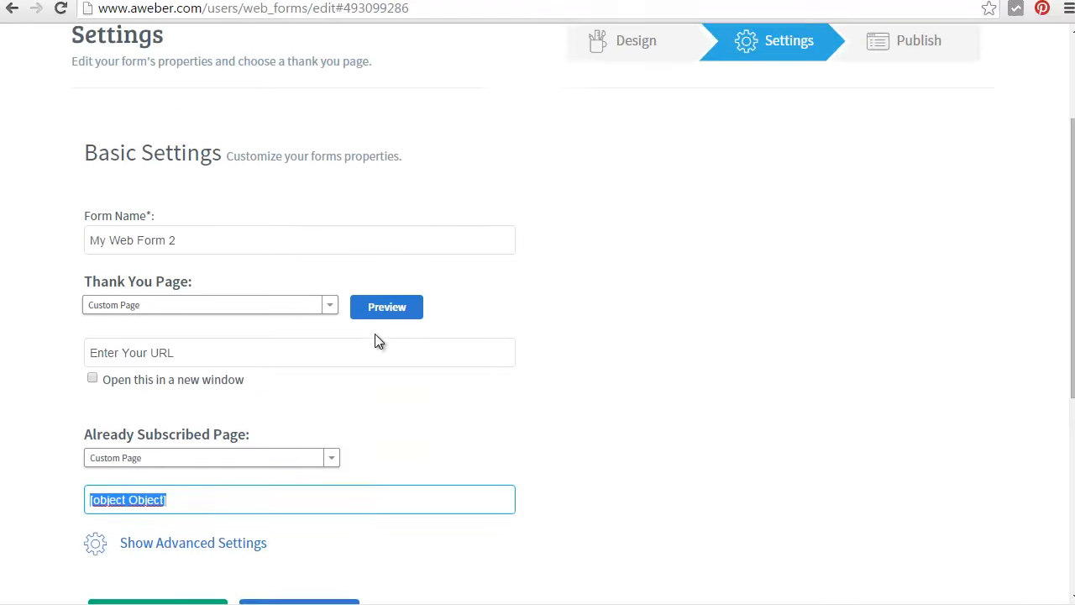
{"action": "scroll", "coordinate": [479, 240], "scroll_direction": "down", "scroll_amount": 2}
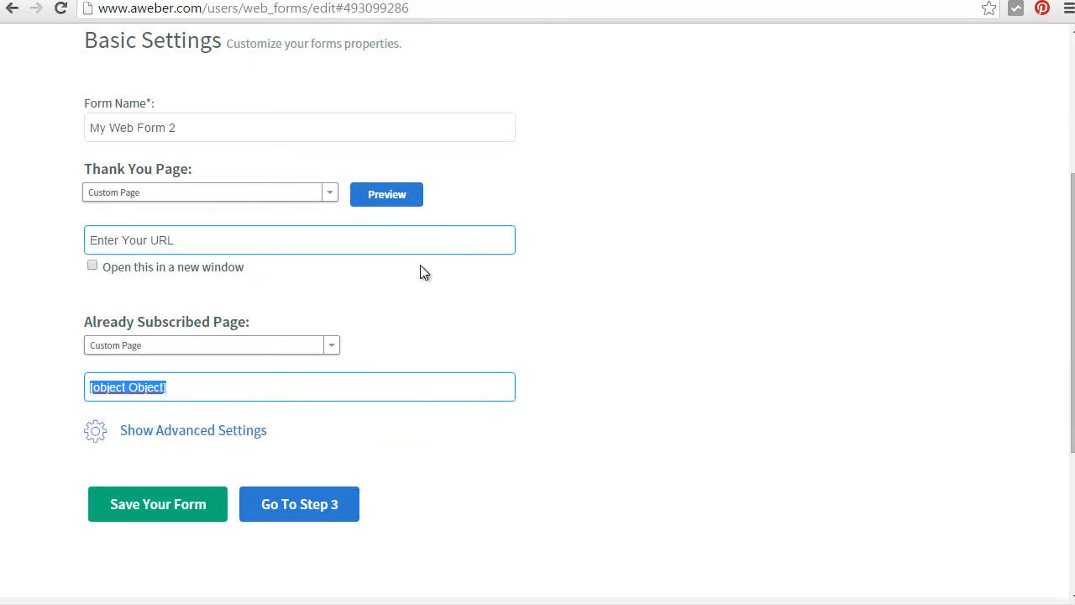
Return to the form design and set the "Je veux le guide !" button's text size to 18px
{"action": "scroll", "coordinate": [504, 162], "scroll_direction": "up", "scroll_amount": 4}
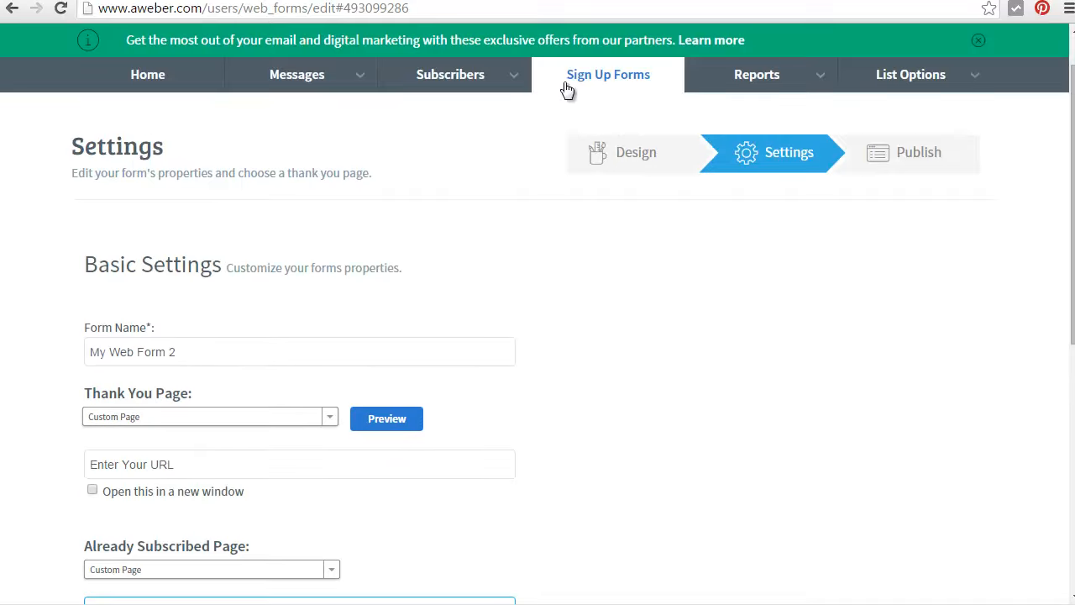
{"action": "left_click", "coordinate": [619, 152]}
{"action": "scroll", "coordinate": [554, 336], "scroll_direction": "down", "scroll_amount": 3}
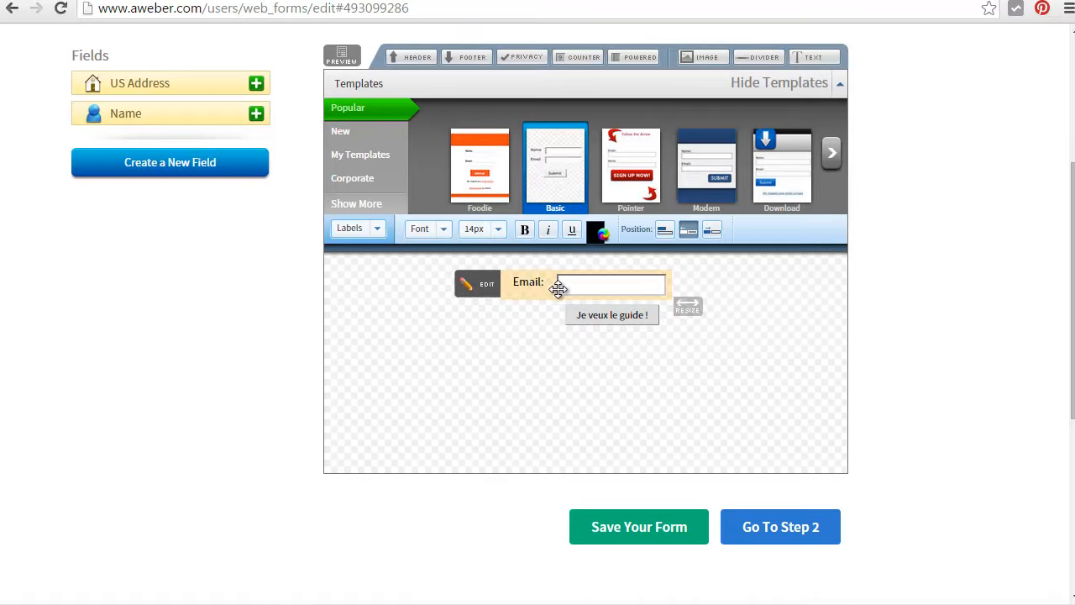
{"action": "left_click", "coordinate": [594, 316]}
{"action": "left_click", "coordinate": [543, 232]}
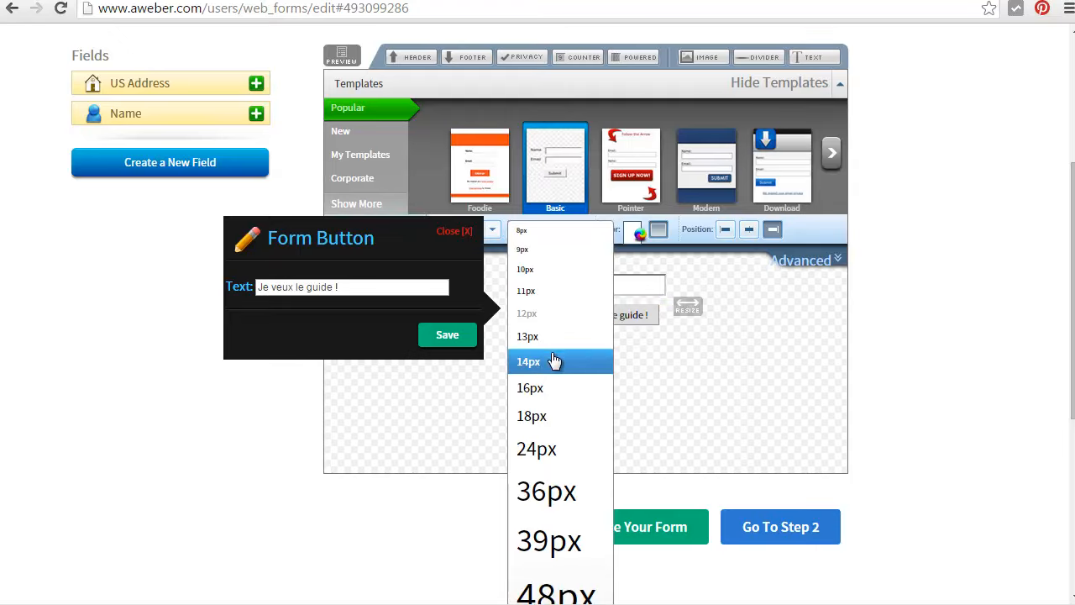
{"action": "left_click", "coordinate": [547, 388]}
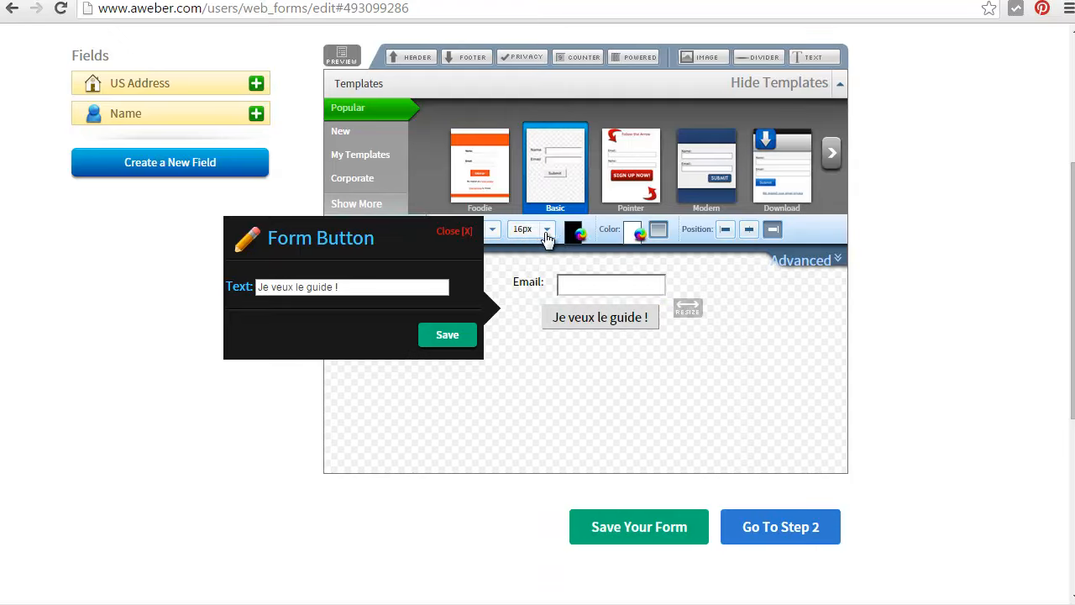
{"action": "left_click", "coordinate": [546, 232]}
{"action": "left_click", "coordinate": [544, 416]}
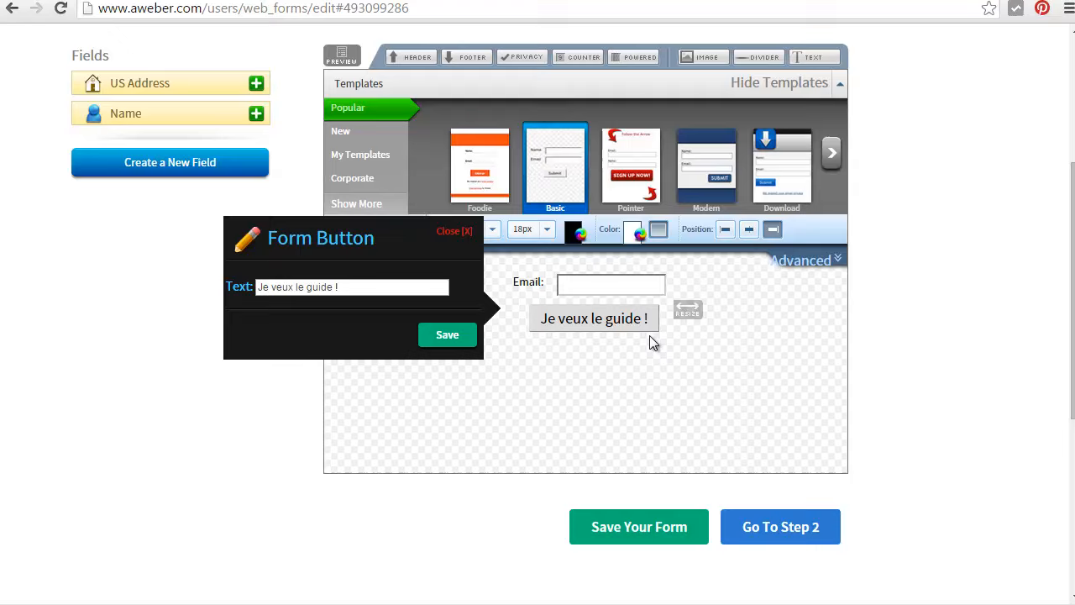
Set the Email label's text size to 16px in regular weight
{"action": "left_click", "coordinate": [525, 282]}
{"action": "left_click", "coordinate": [524, 229]}
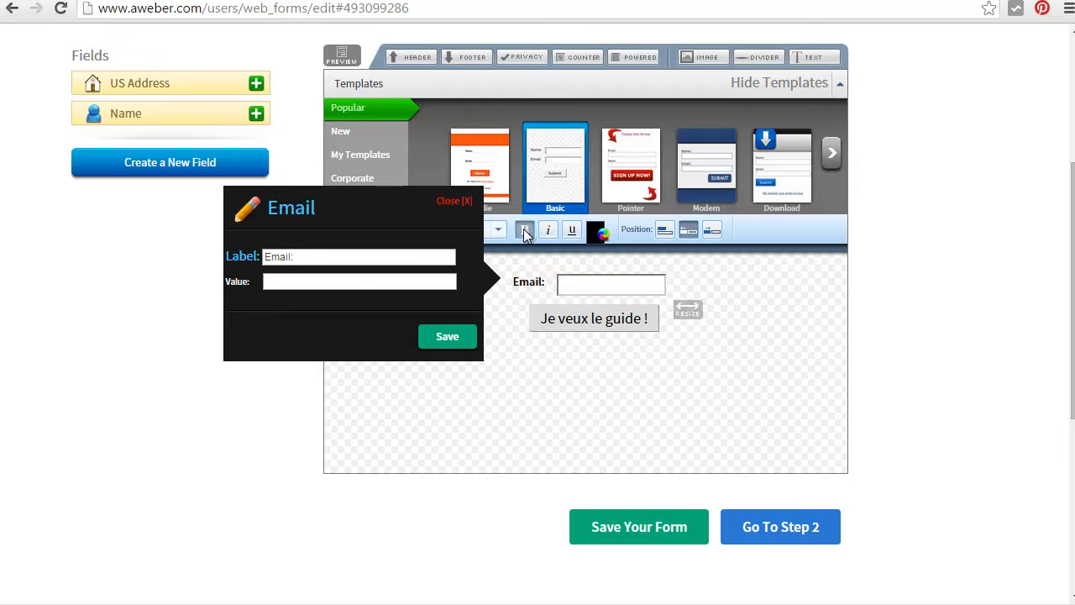
{"action": "left_click", "coordinate": [498, 229]}
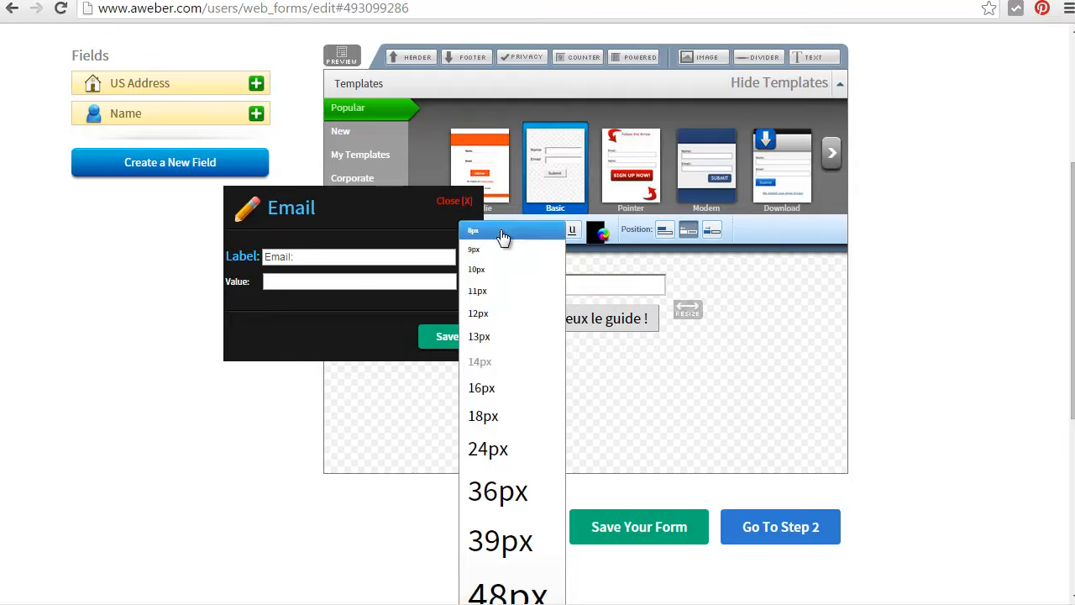
{"action": "left_click", "coordinate": [498, 388]}
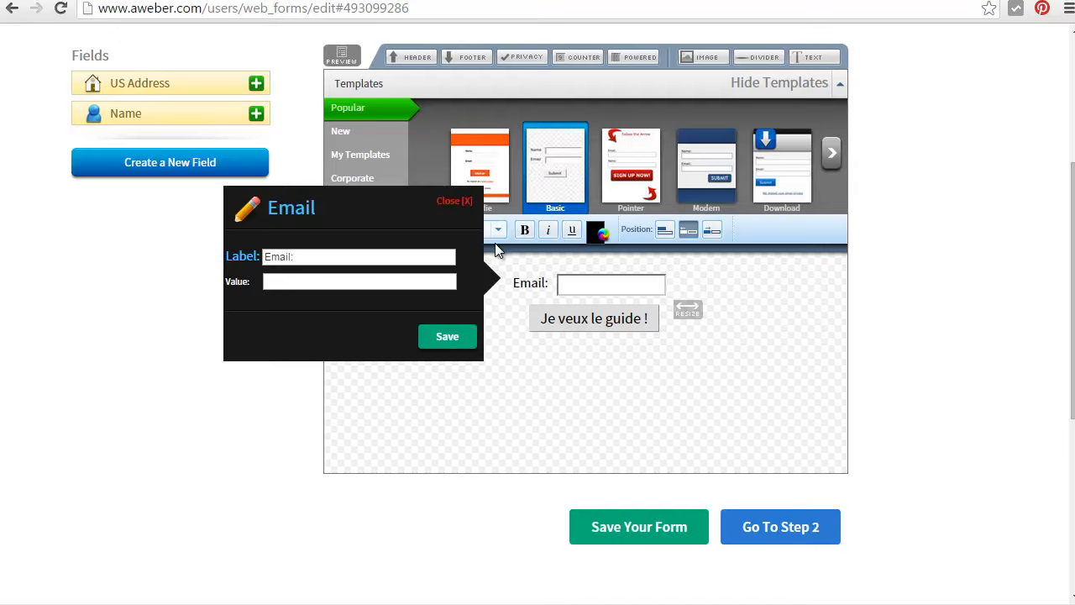
Widen the whole form slightly so the Email label, input field and button have more room
{"action": "left_click_drag", "start_coordinate": [693, 307], "coordinate": [724, 314]}
{"action": "left_click", "coordinate": [630, 318]}
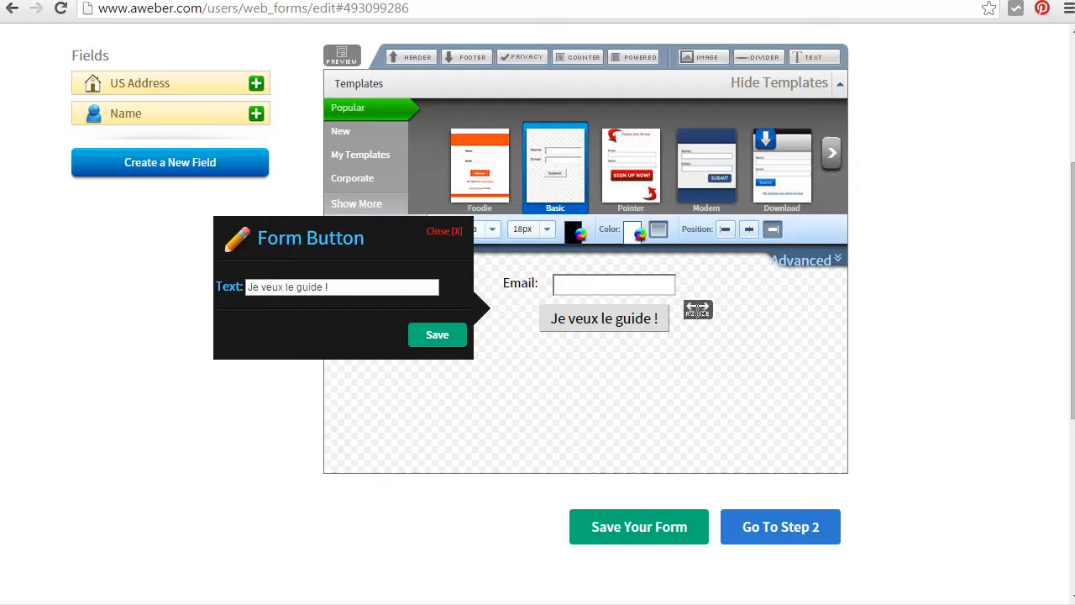
{"action": "left_click_drag", "start_coordinate": [698, 311], "coordinate": [704, 310]}
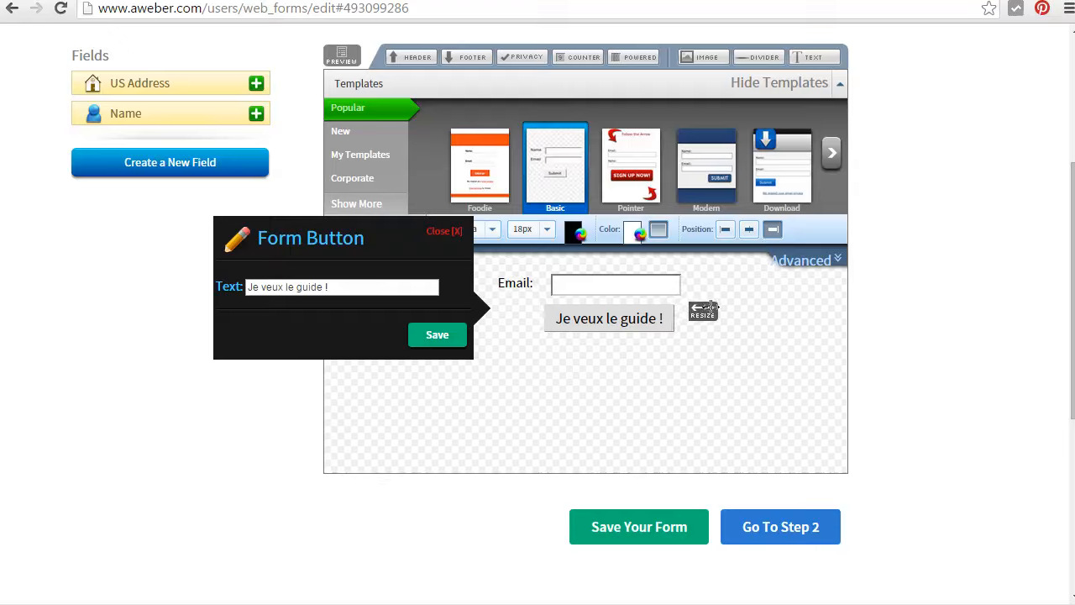
Try red (ff0000) as the submit button's text color, restore black and save the button
{"action": "left_click", "coordinate": [617, 318]}
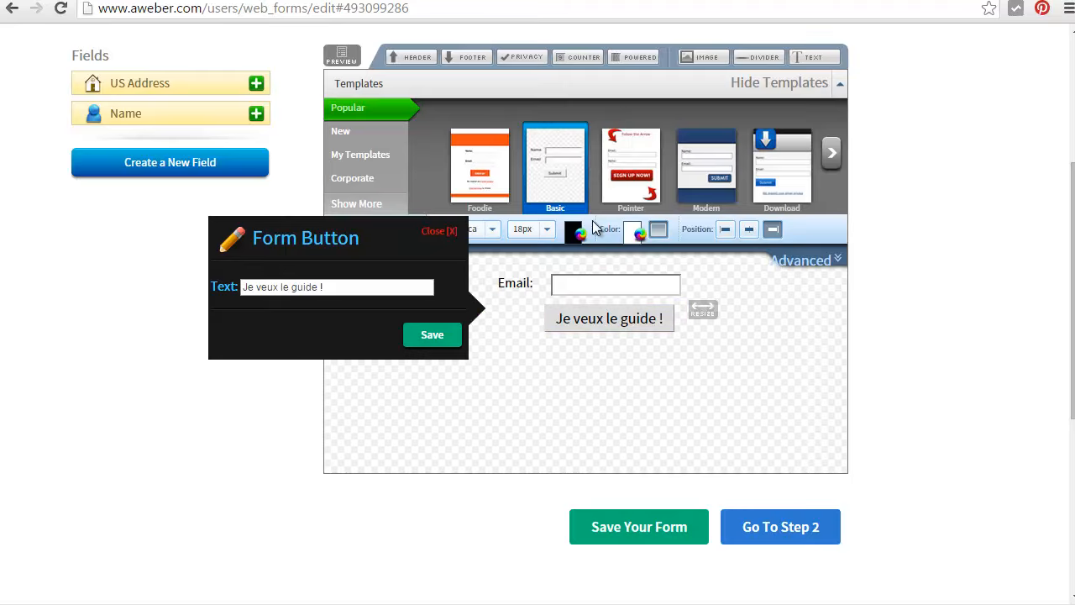
{"action": "left_click", "coordinate": [573, 232]}
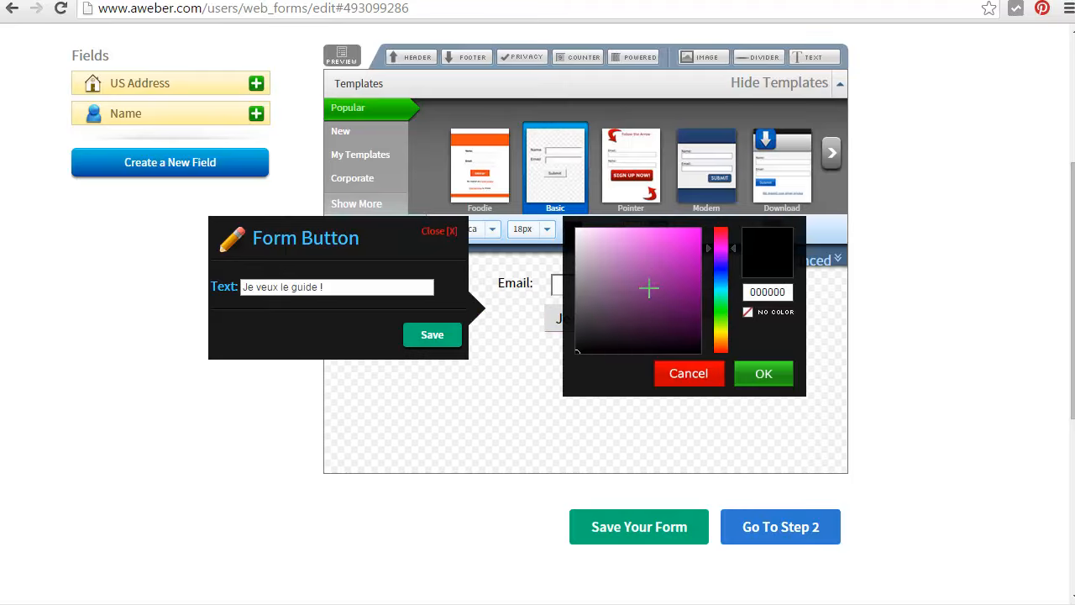
{"action": "mouse_move", "coordinate": [627, 306]}
{"action": "left_mouse_down"}
{"action": "mouse_move", "coordinate": [695, 214]}
{"action": "mouse_move", "coordinate": [709, 213]}
{"action": "mouse_move", "coordinate": [721, 233]}
{"action": "mouse_move", "coordinate": [725, 220]}
{"action": "left_mouse_up"}
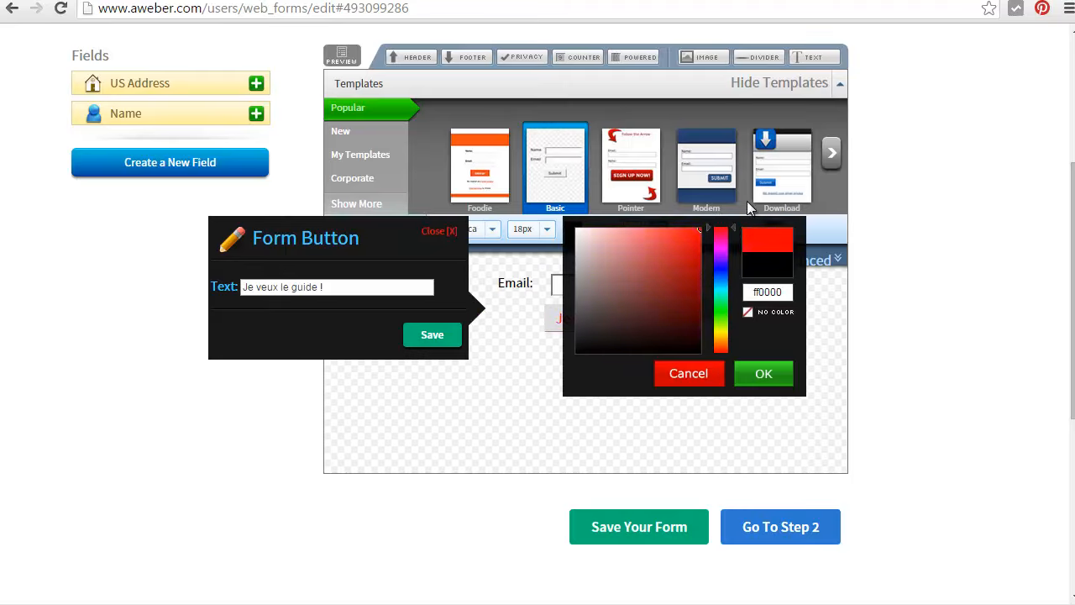
{"action": "left_click", "coordinate": [764, 376]}
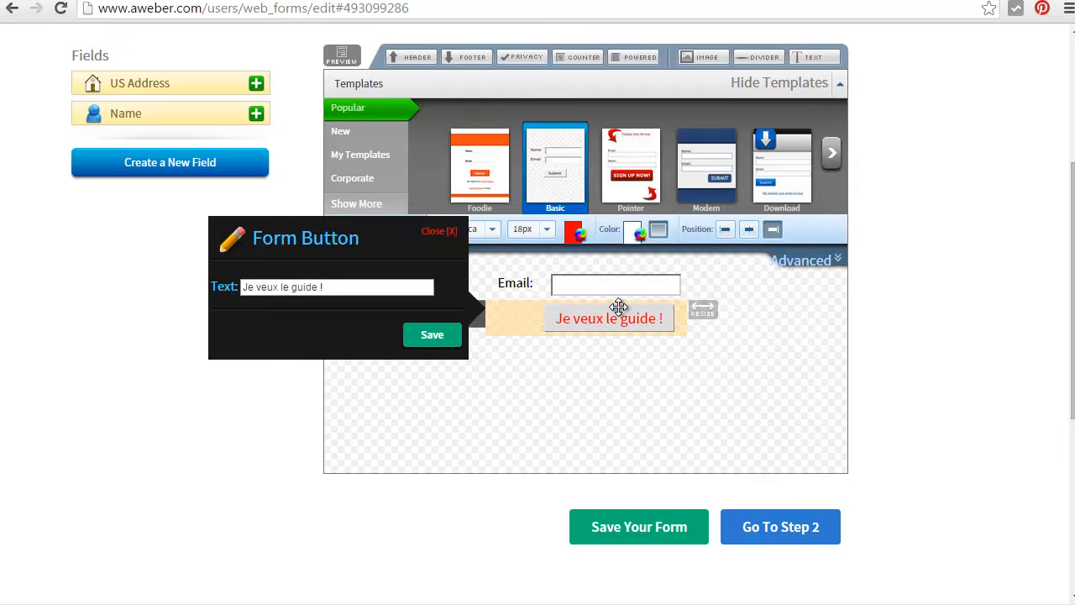
{"action": "left_click", "coordinate": [576, 235]}
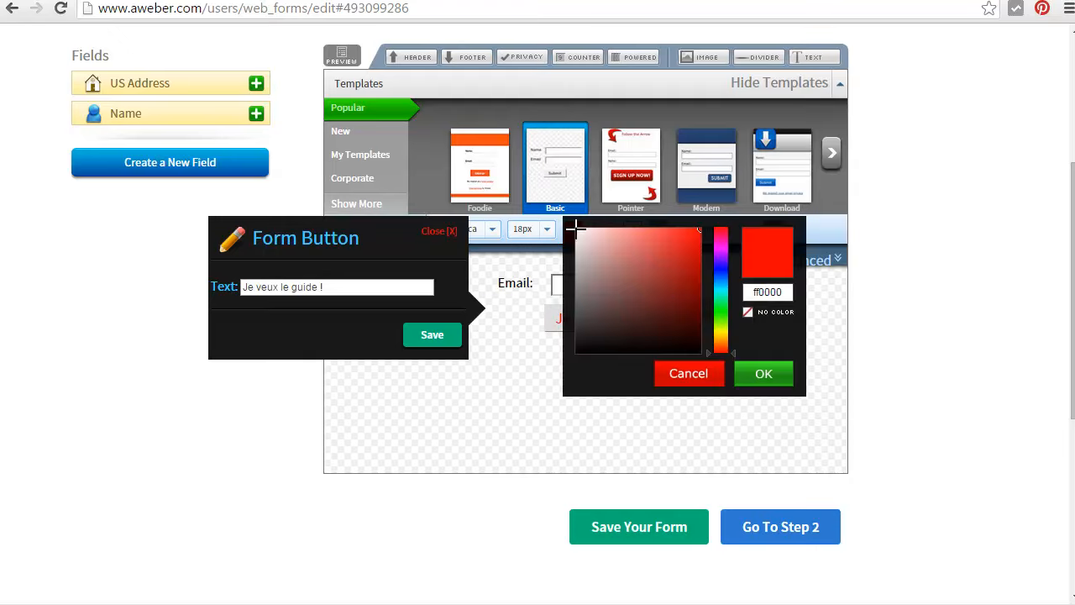
{"action": "left_click_drag", "start_coordinate": [664, 295], "coordinate": [493, 375]}
{"action": "left_click", "coordinate": [753, 373]}
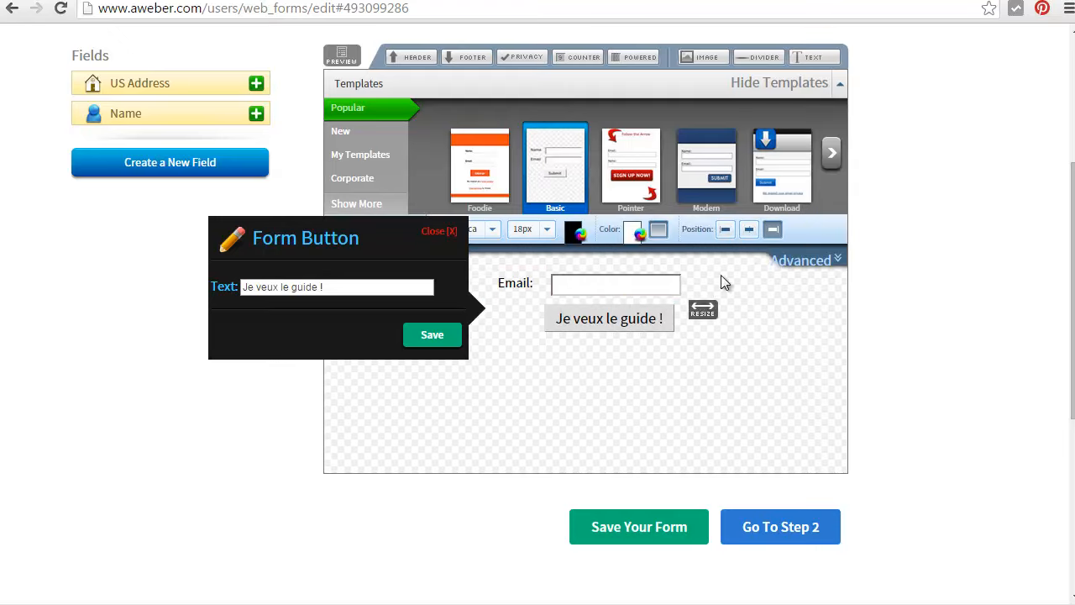
{"action": "left_click", "coordinate": [437, 336]}
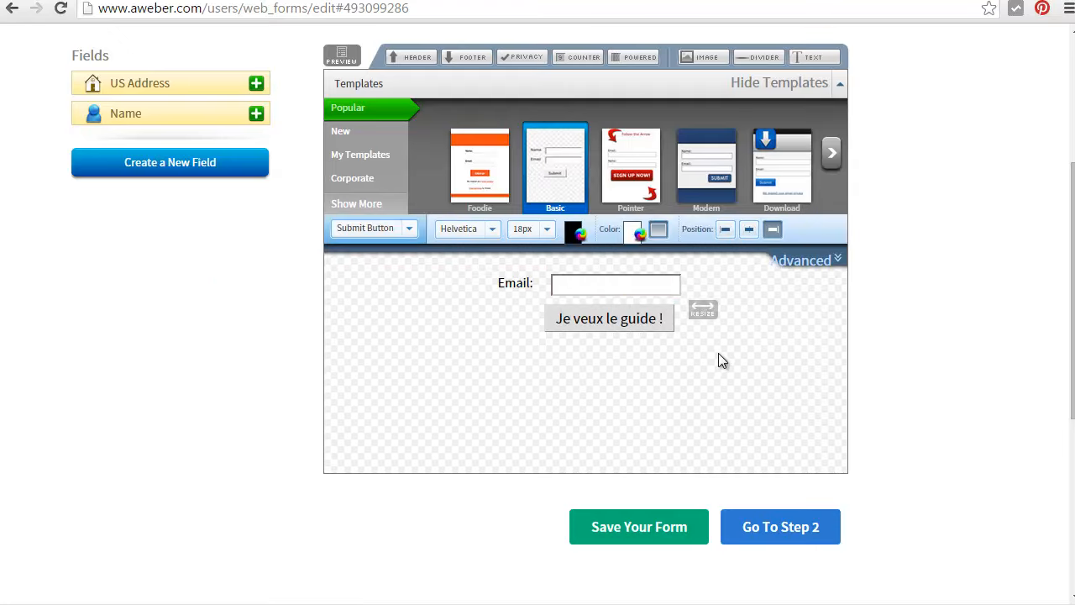
Inspect the submit button's advanced Button Image setting and its text editor without editing either
{"action": "left_click", "coordinate": [801, 262]}
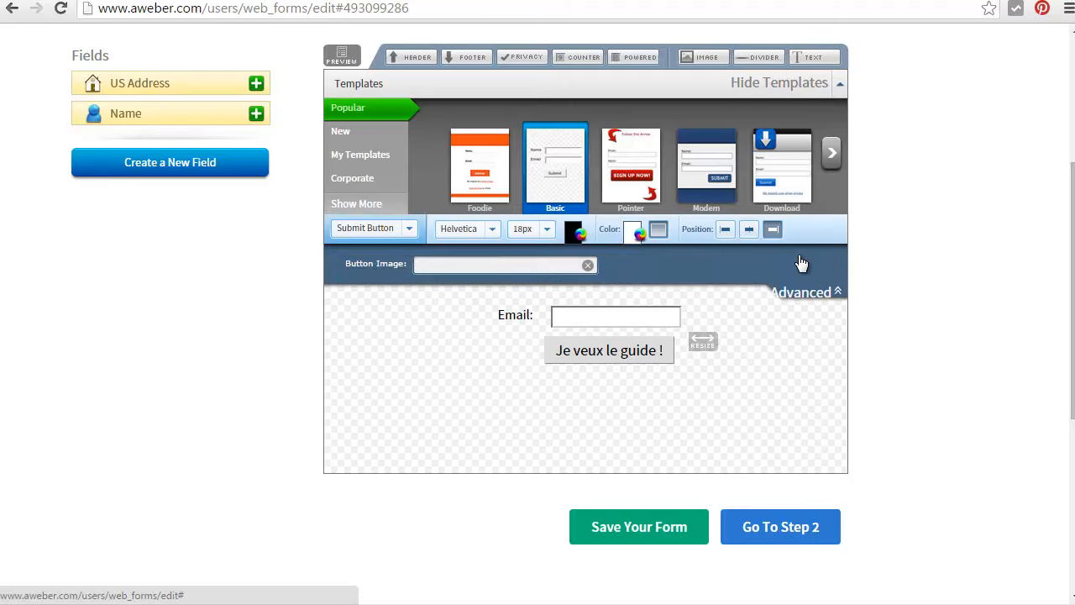
{"action": "left_click", "coordinate": [605, 355]}
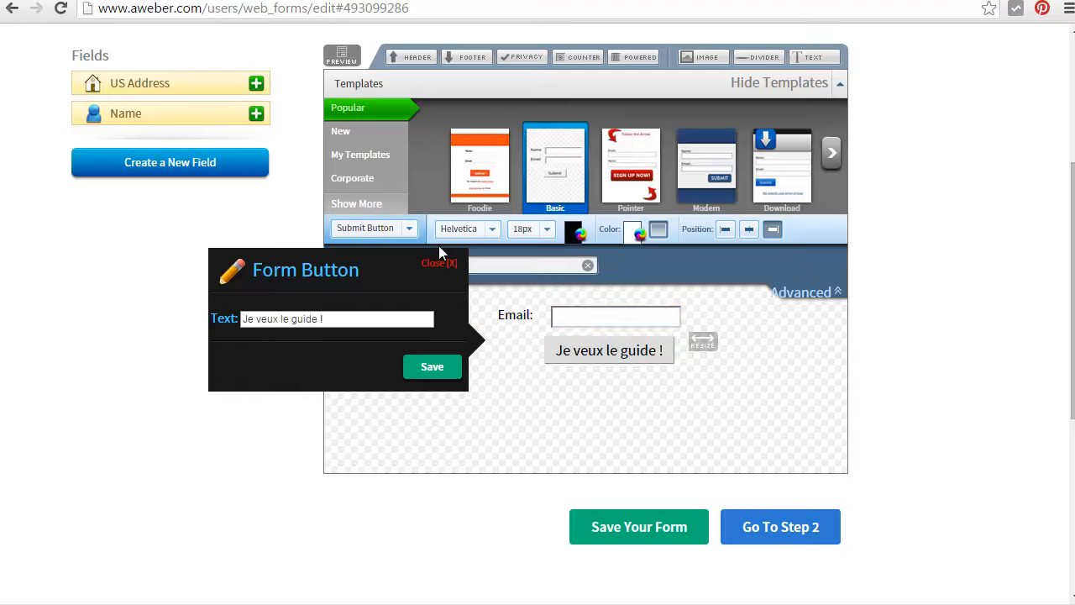
{"action": "left_click", "coordinate": [437, 264]}
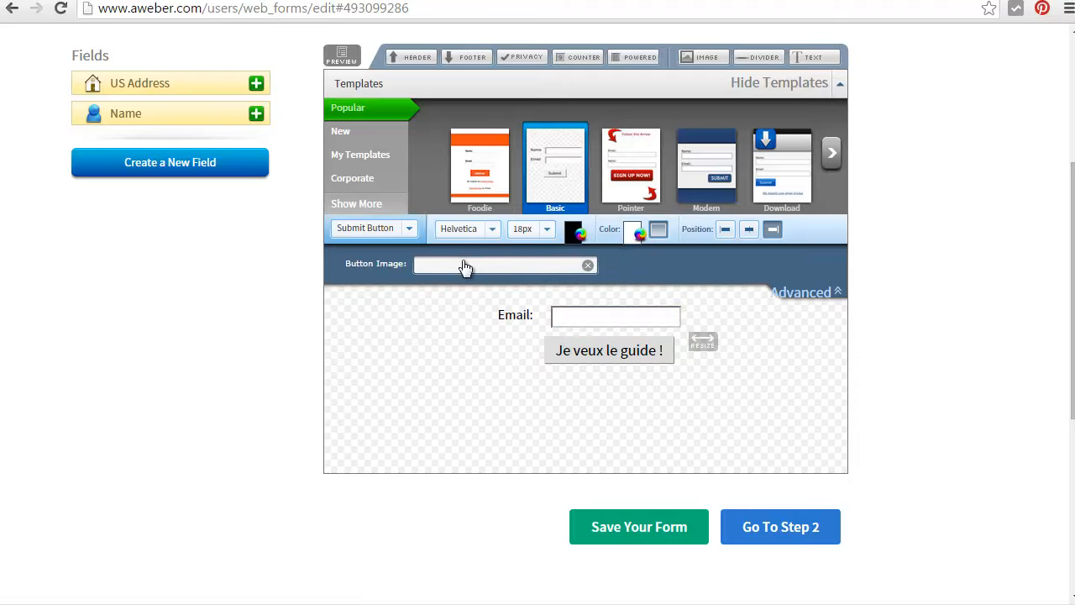
Save the form and examine the parts of the form name "form-sidebar-carte-visite" in the basic settings
{"action": "left_click", "coordinate": [636, 527]}
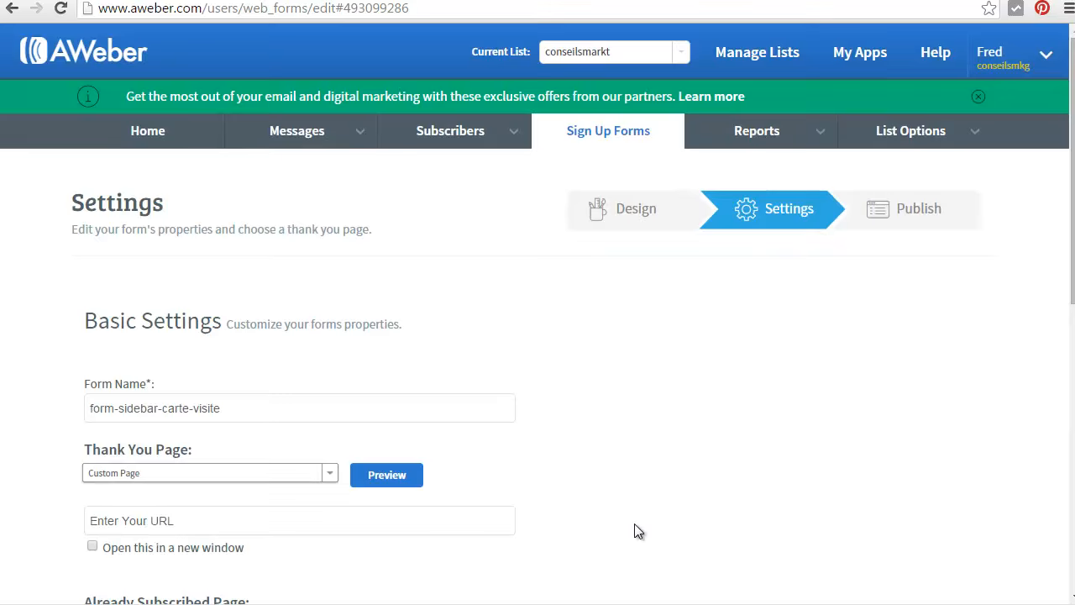
{"action": "scroll", "coordinate": [340, 433], "scroll_direction": "down", "scroll_amount": 2}
{"action": "left_click_drag", "start_coordinate": [221, 240], "coordinate": [3, 245]}
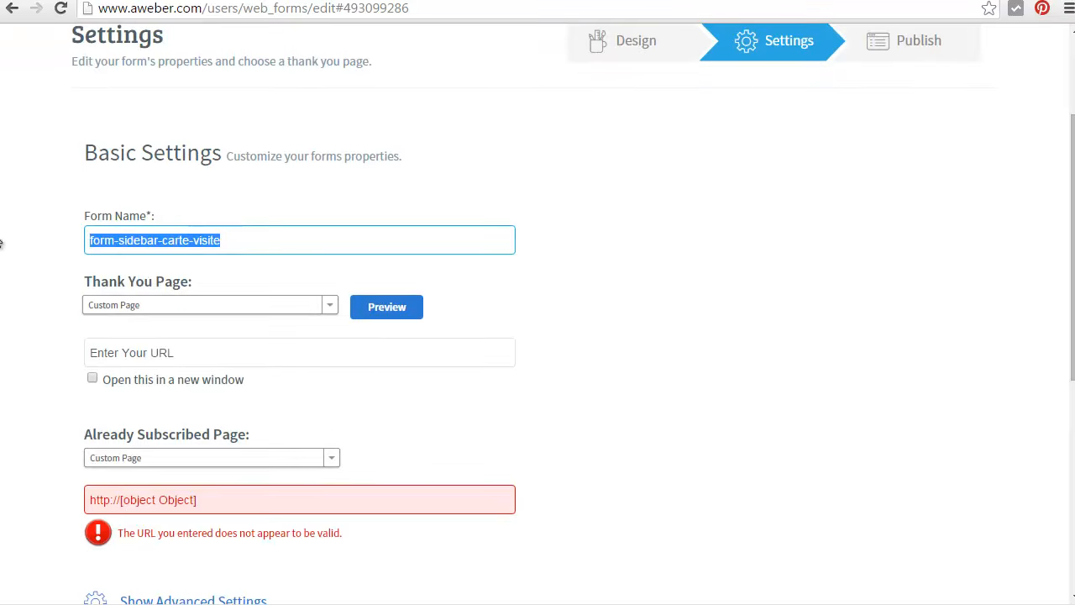
{"action": "left_click", "coordinate": [250, 240]}
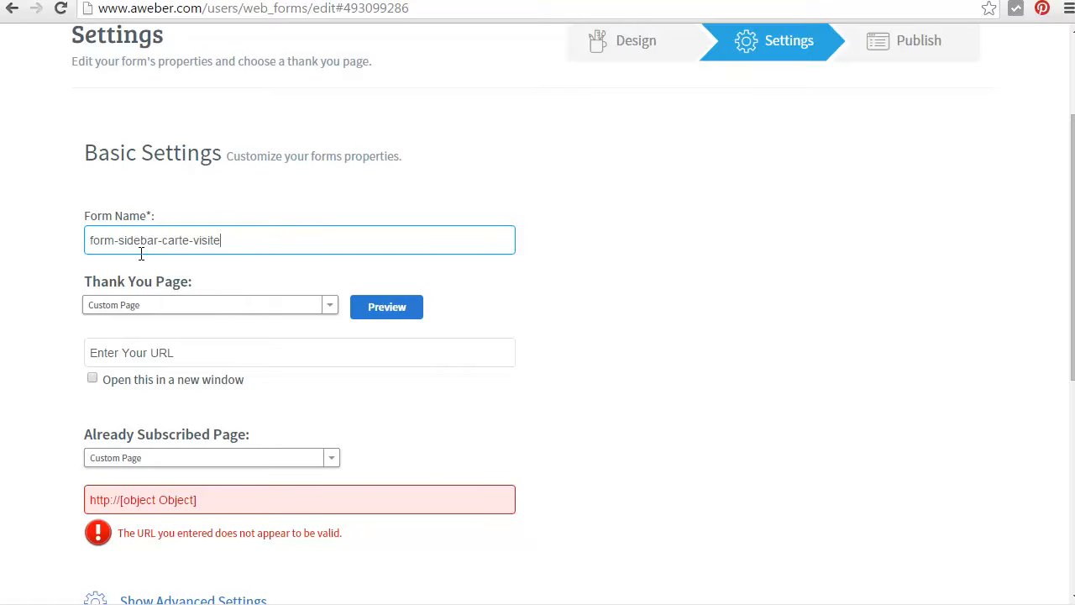
{"action": "left_click_drag", "start_coordinate": [115, 240], "coordinate": [43, 239]}
{"action": "left_click_drag", "start_coordinate": [155, 240], "coordinate": [116, 238]}
{"action": "left_click_drag", "start_coordinate": [223, 240], "coordinate": [168, 234]}
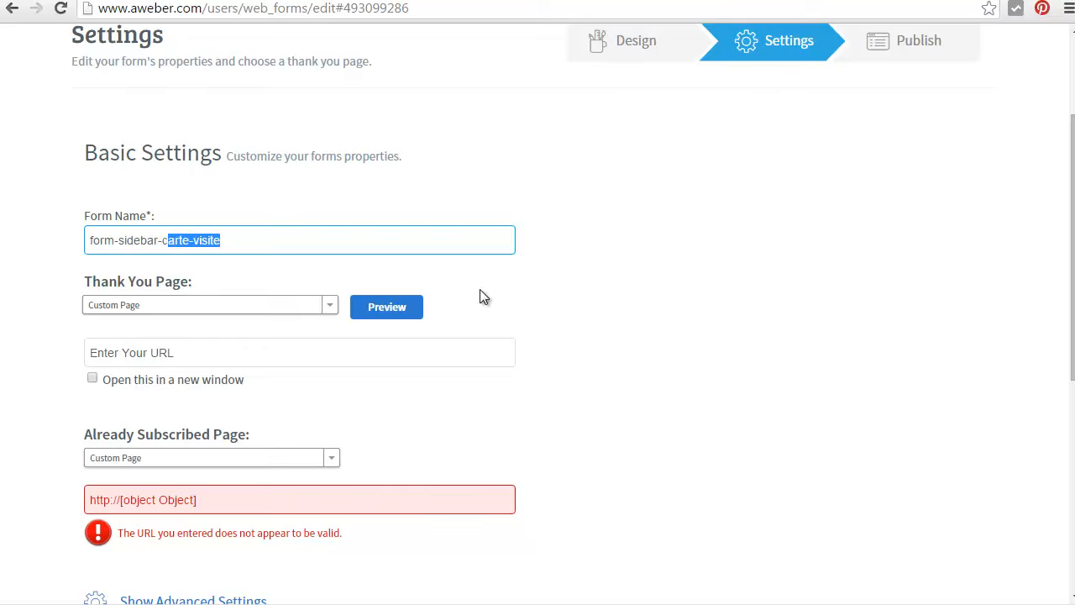
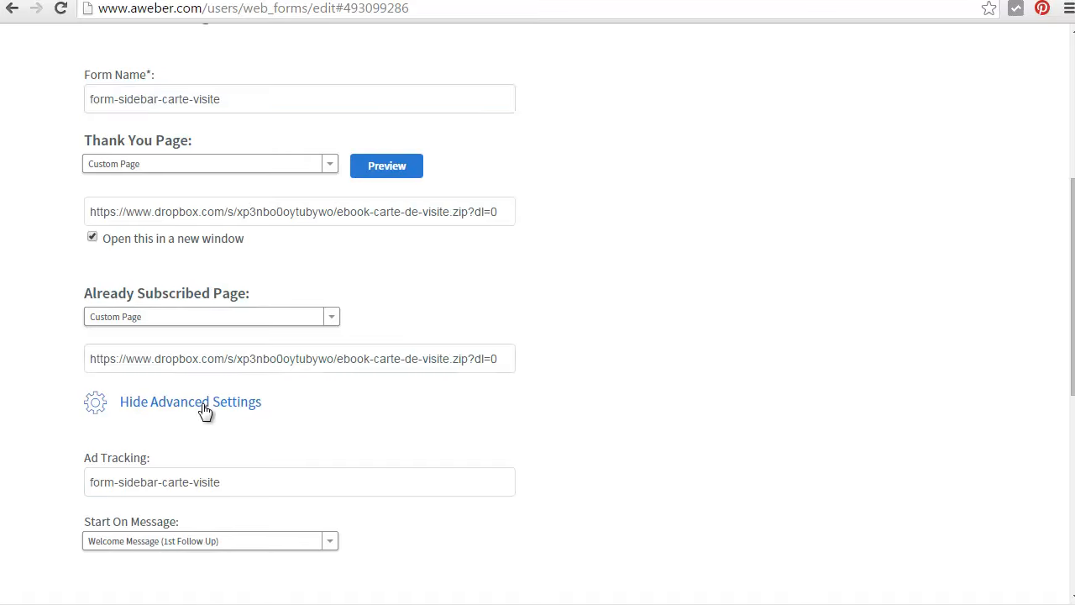
Proceed to publishing the form, choose to install it yourself and select the whole JavaScript snippet
{"action": "scroll", "coordinate": [271, 437], "scroll_direction": "down", "scroll_amount": 3}
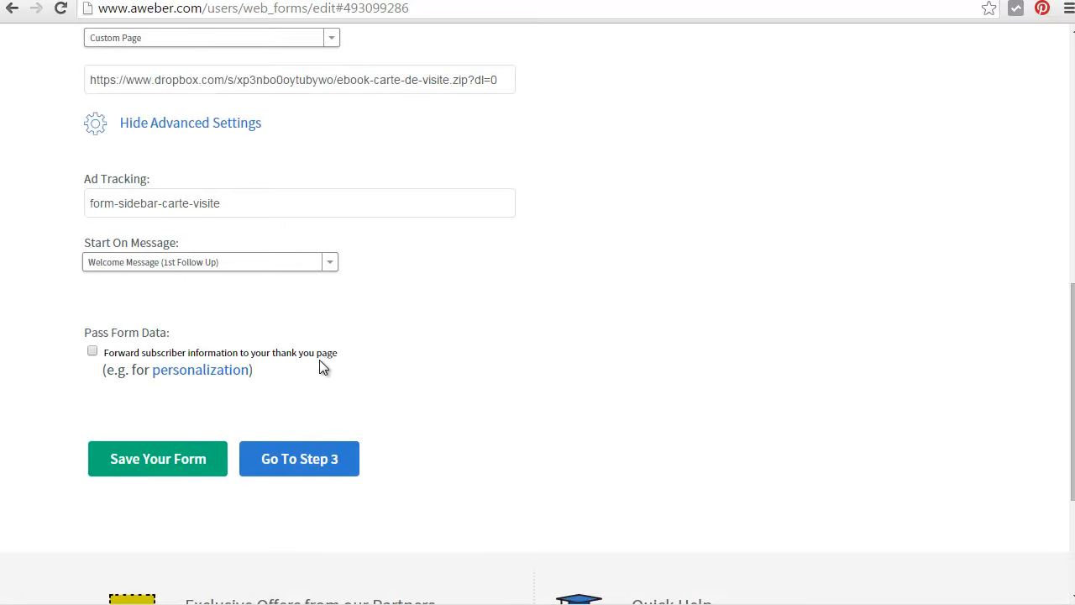
{"action": "scroll", "coordinate": [320, 370], "scroll_direction": "down", "scroll_amount": 1}
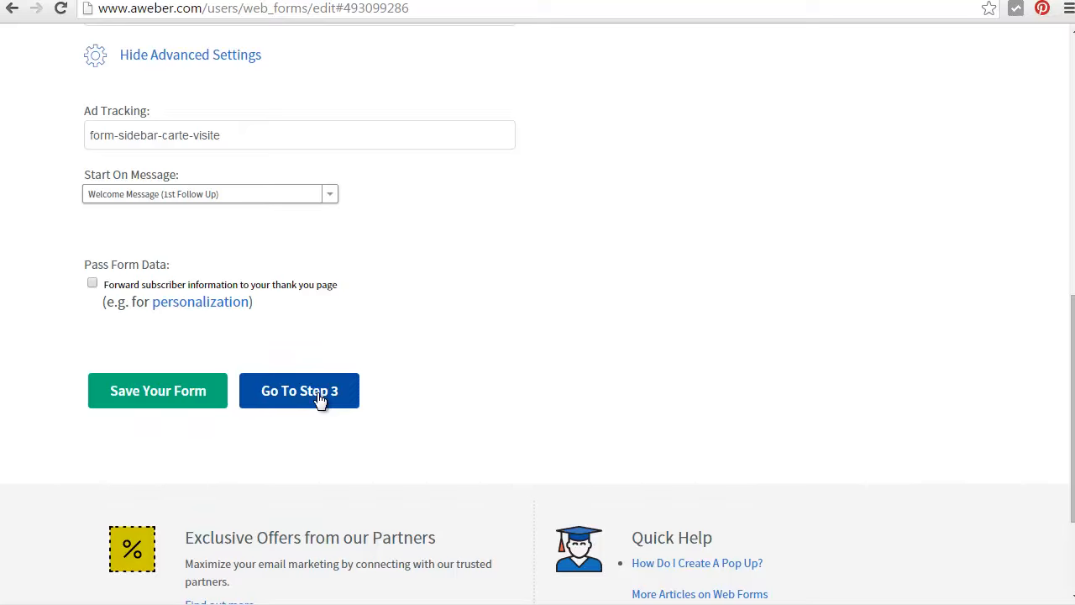
{"action": "left_click", "coordinate": [319, 401]}
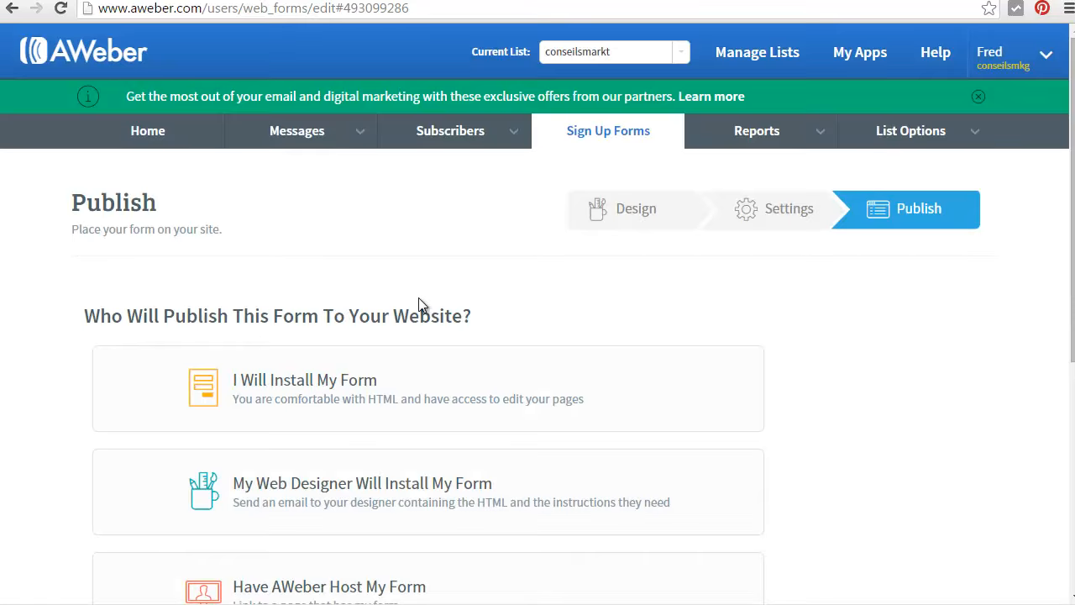
{"action": "scroll", "coordinate": [469, 309], "scroll_direction": "down", "scroll_amount": 2}
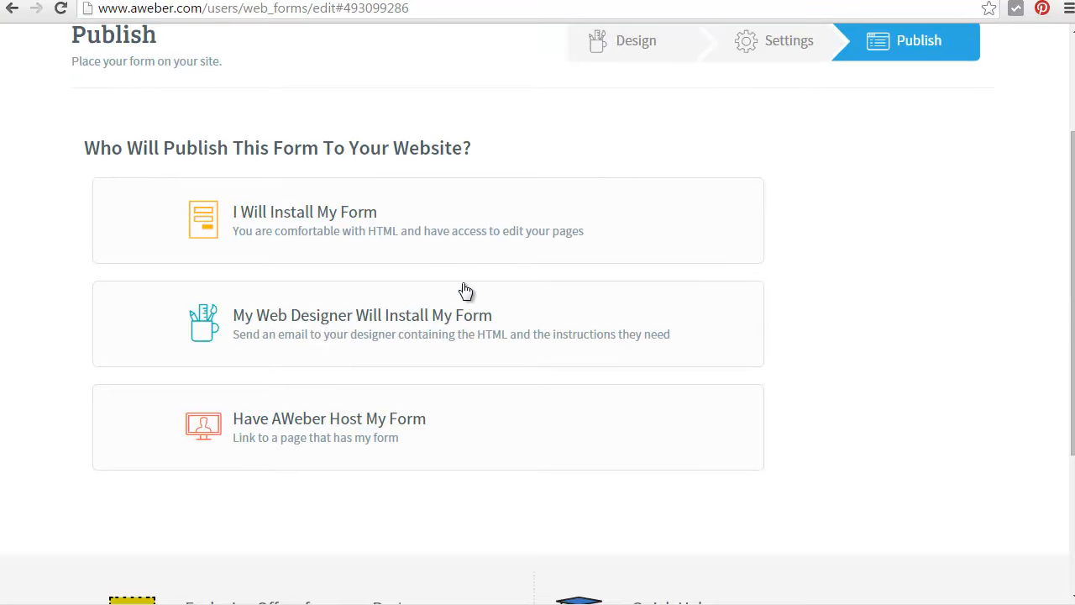
{"action": "left_click", "coordinate": [311, 225]}
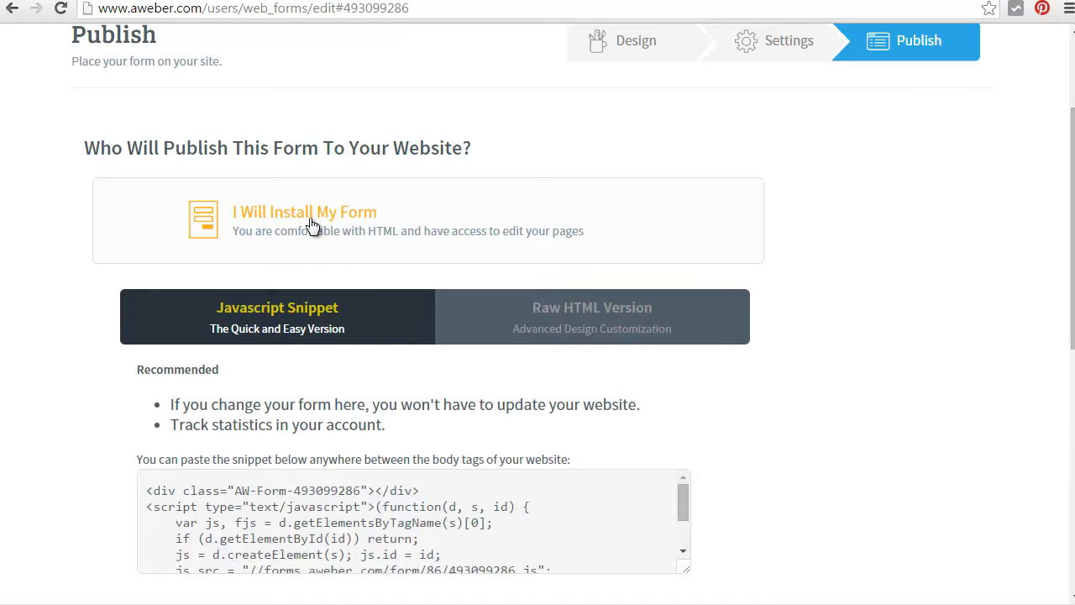
{"action": "scroll", "coordinate": [405, 402], "scroll_direction": "down", "scroll_amount": 2}
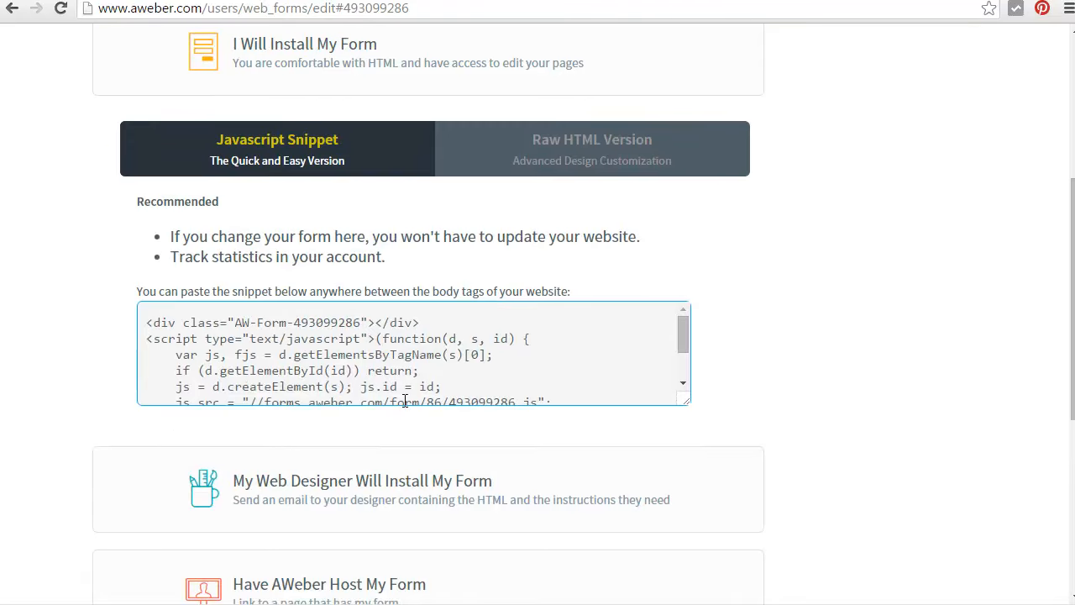
{"action": "left_click", "coordinate": [401, 320]}
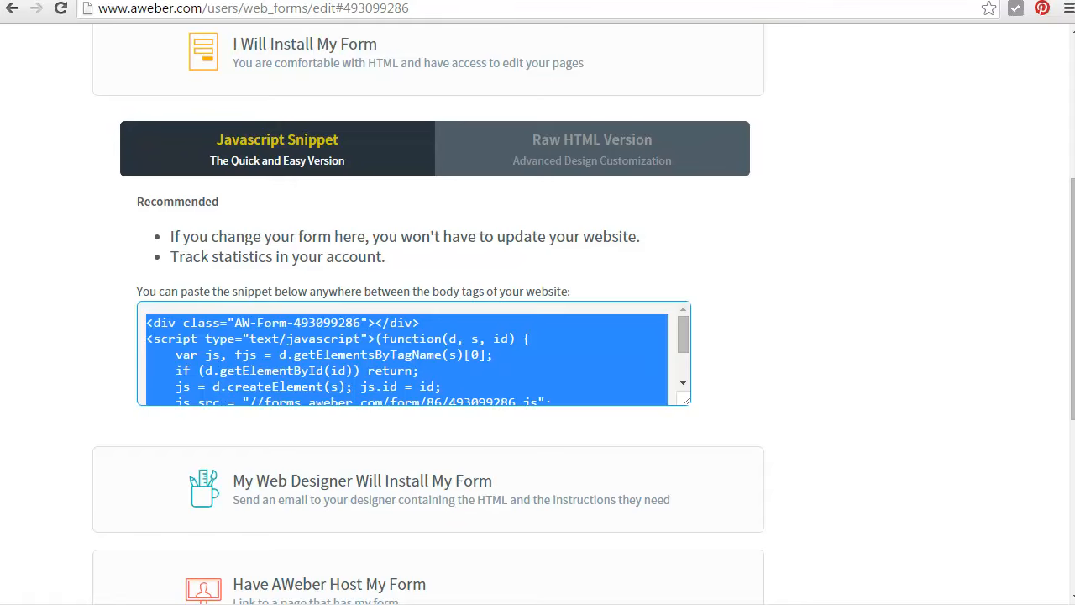
Switch to the WordPress admin of ConseilsMarketing and open the page for adding new media in a new tab
{"action": "left_click", "coordinate": [55, 1]}
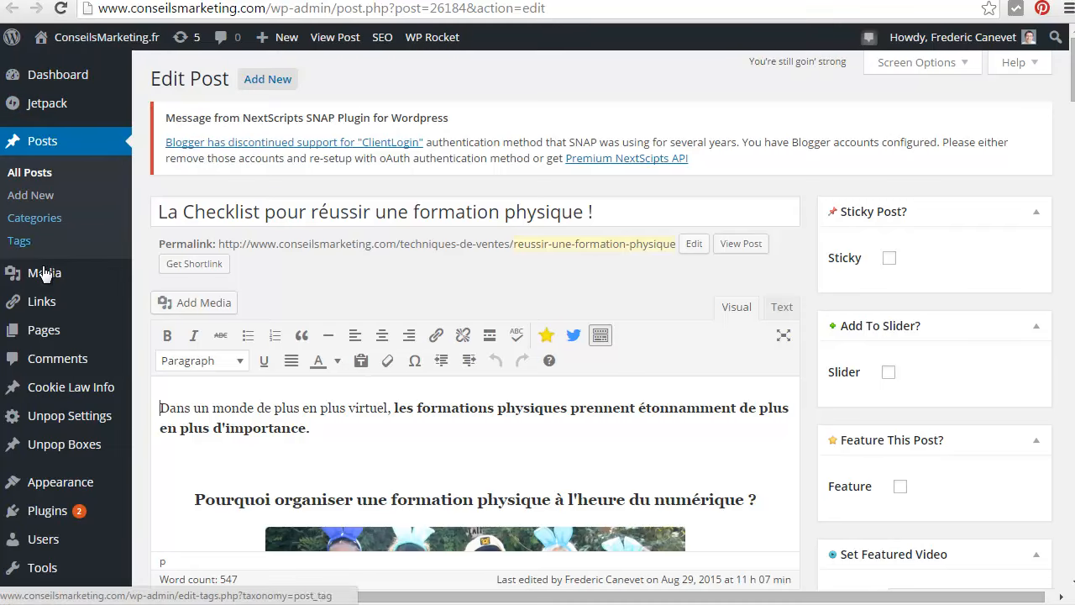
{"action": "mouse_move", "coordinate": [46, 273]}
{"action": "right_click", "coordinate": [164, 304]}
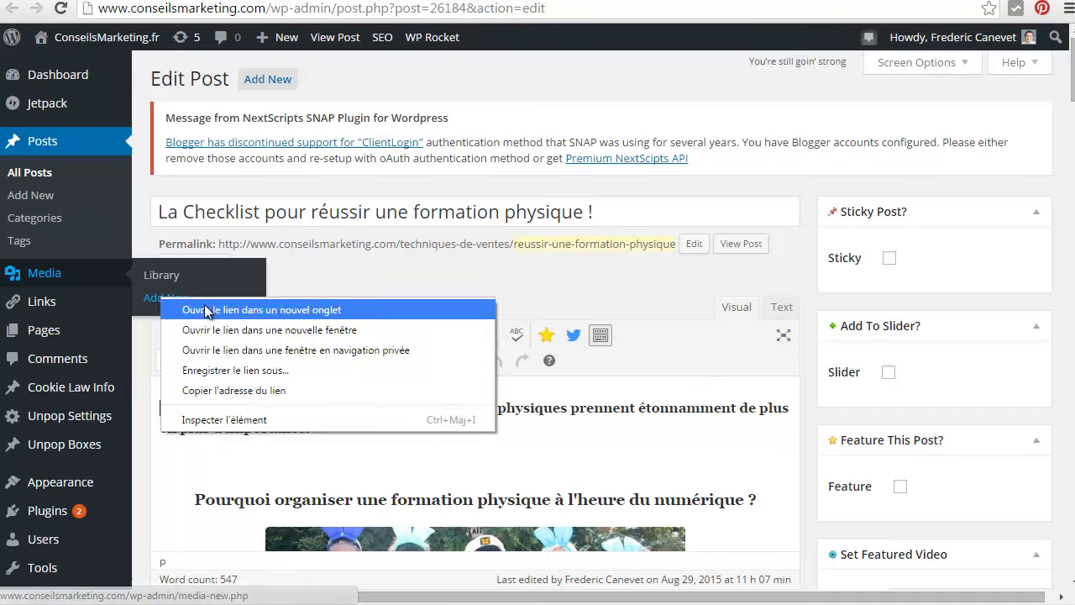
{"action": "left_click", "coordinate": [204, 306]}
{"action": "left_click", "coordinate": [296, 1]}
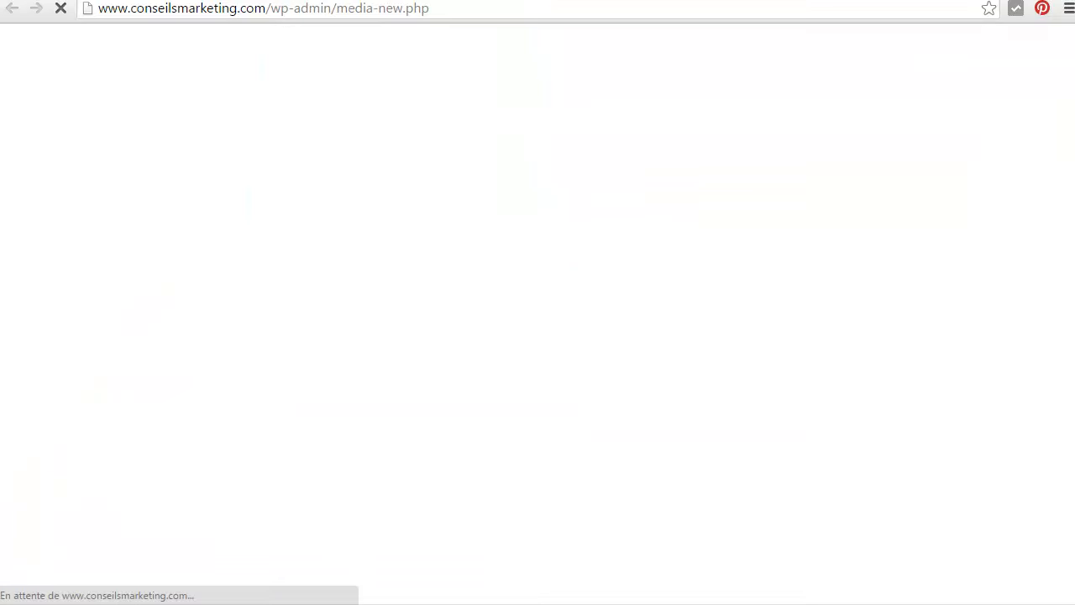
Upload reussir-ses-cartes-de-visite.png from the "ebook cartes de visite" folder to the WordPress media library
{"action": "key", "text": "alt+Tab"}
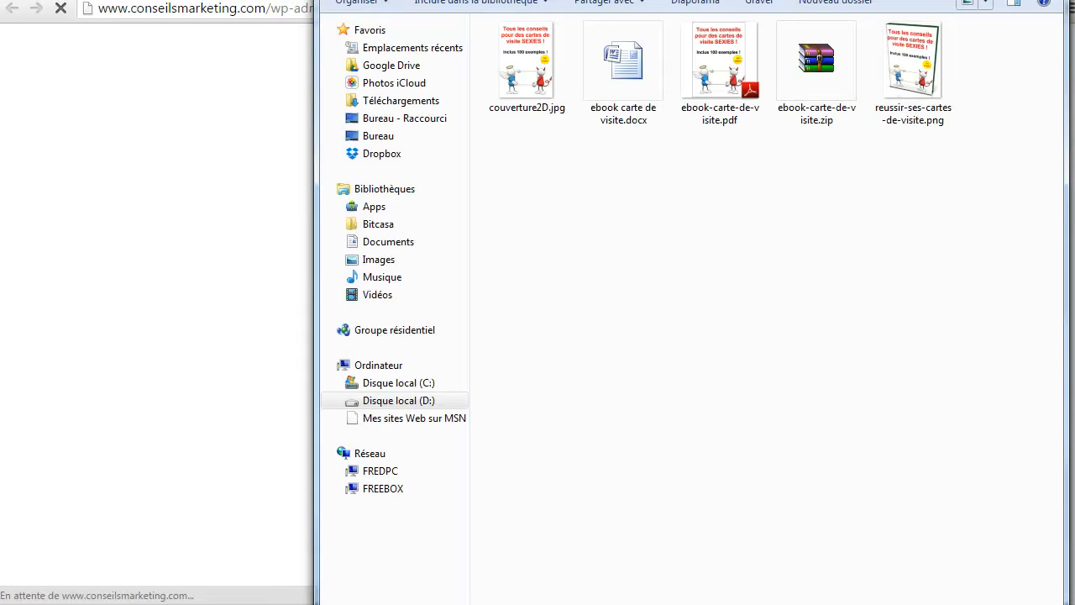
{"action": "left_click_drag", "start_coordinate": [679, 0], "coordinate": [732, 43]}
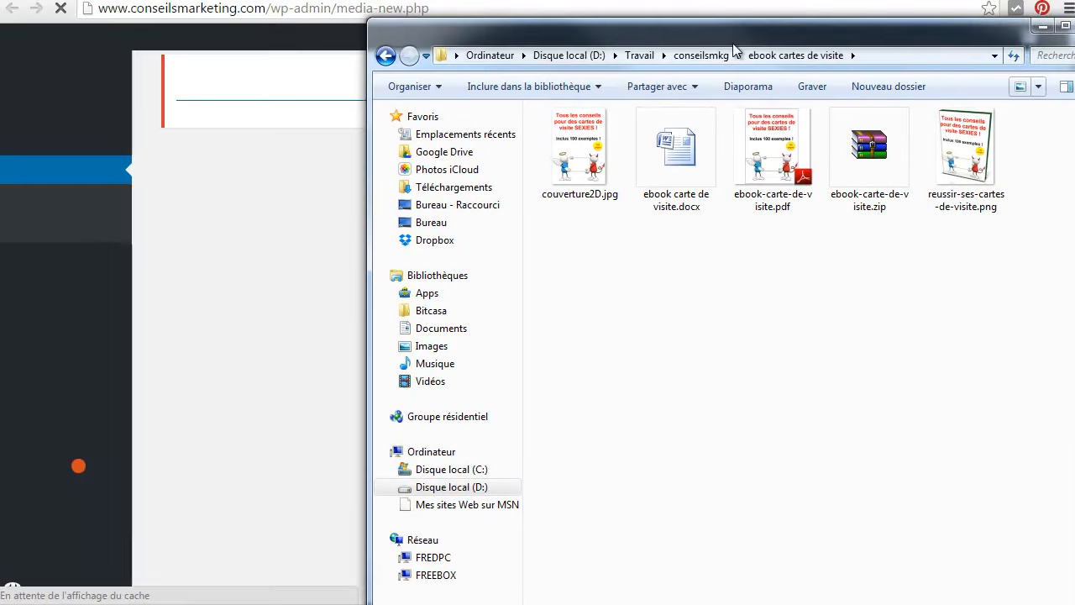
{"action": "left_click", "coordinate": [988, 156]}
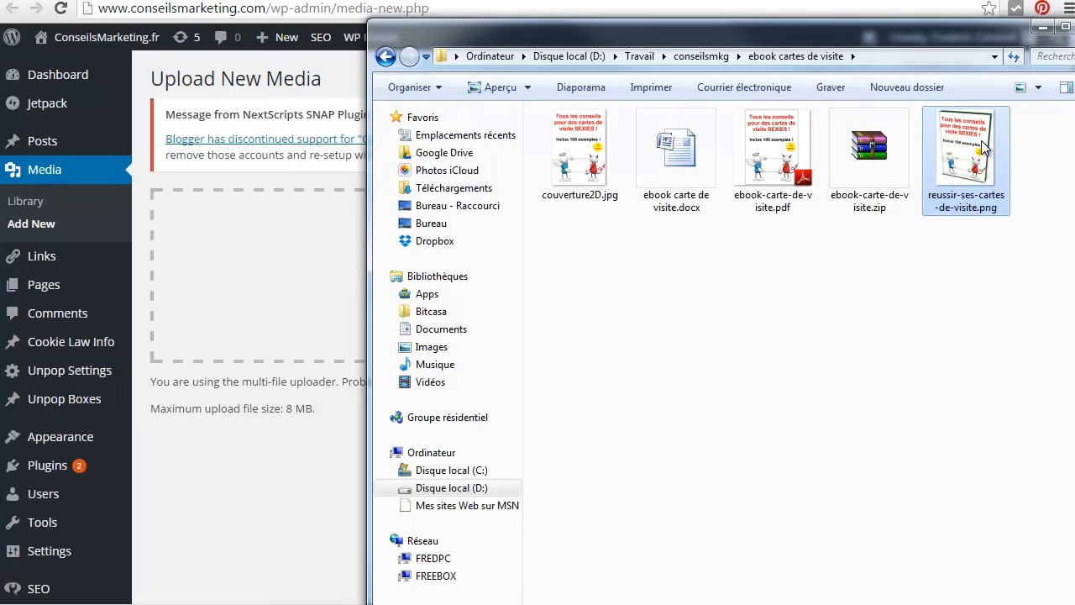
{"action": "left_click_drag", "start_coordinate": [988, 151], "coordinate": [254, 308]}
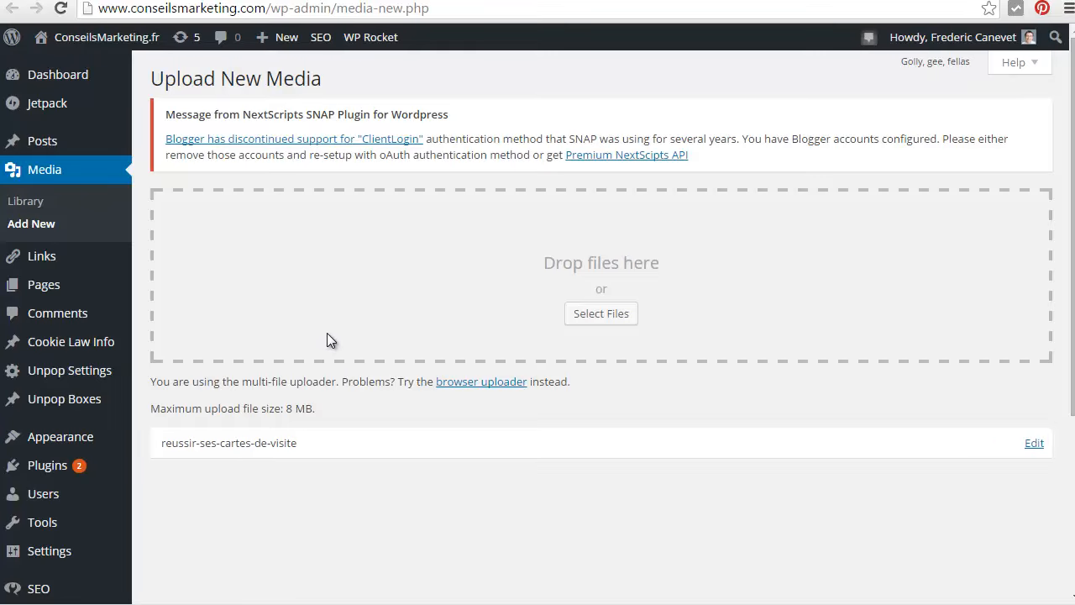
Copy the file URL of the uploaded reussir-ses-cartes-de-visite image and load that address in the browser
{"action": "scroll", "coordinate": [579, 238], "scroll_direction": "down", "scroll_amount": 2}
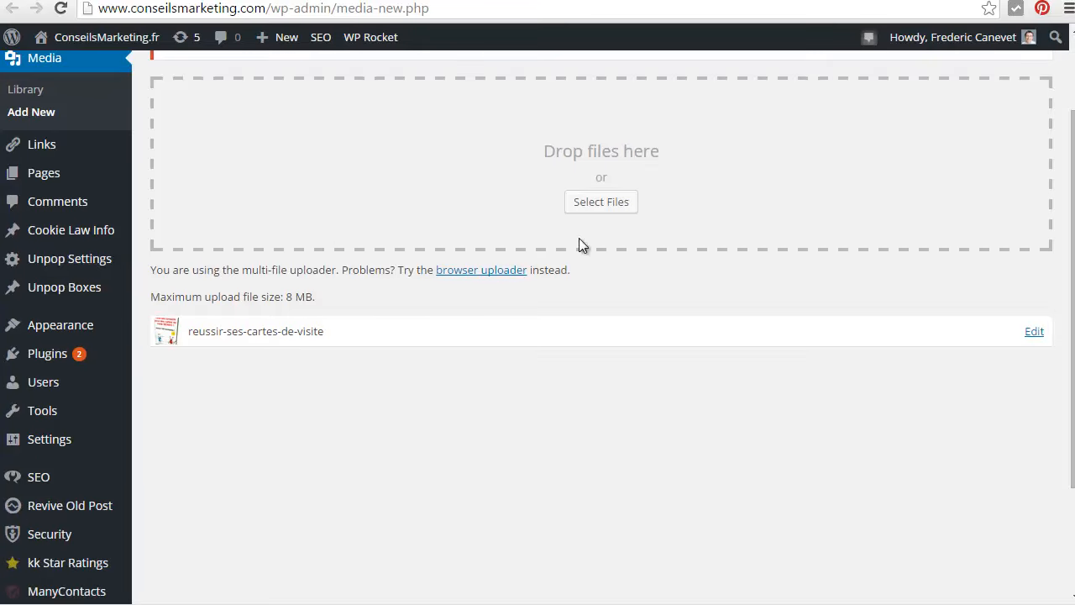
{"action": "left_click", "coordinate": [1034, 331]}
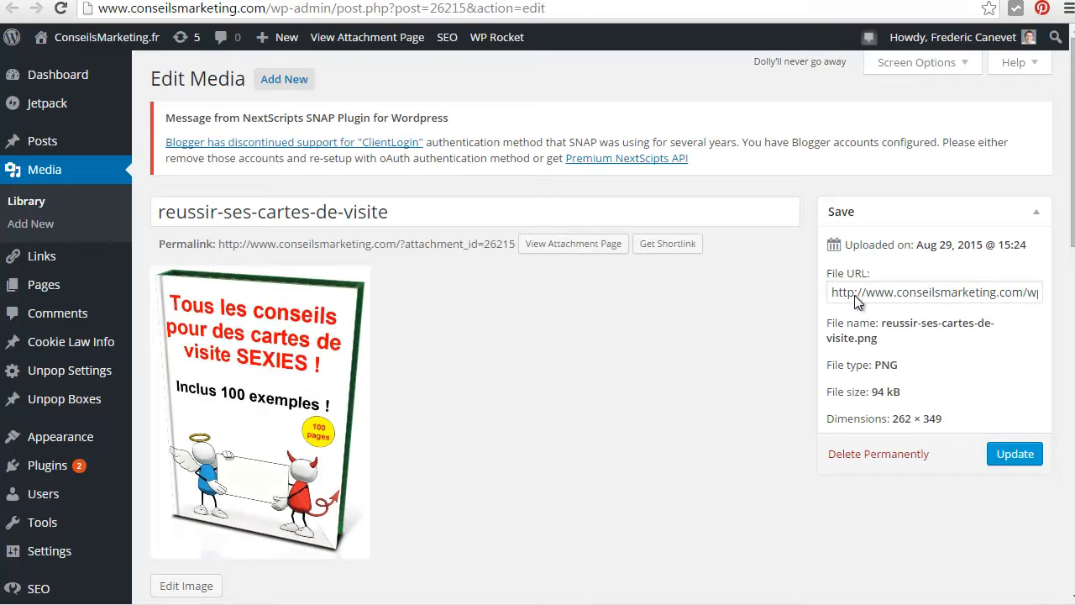
{"action": "left_click", "coordinate": [838, 295]}
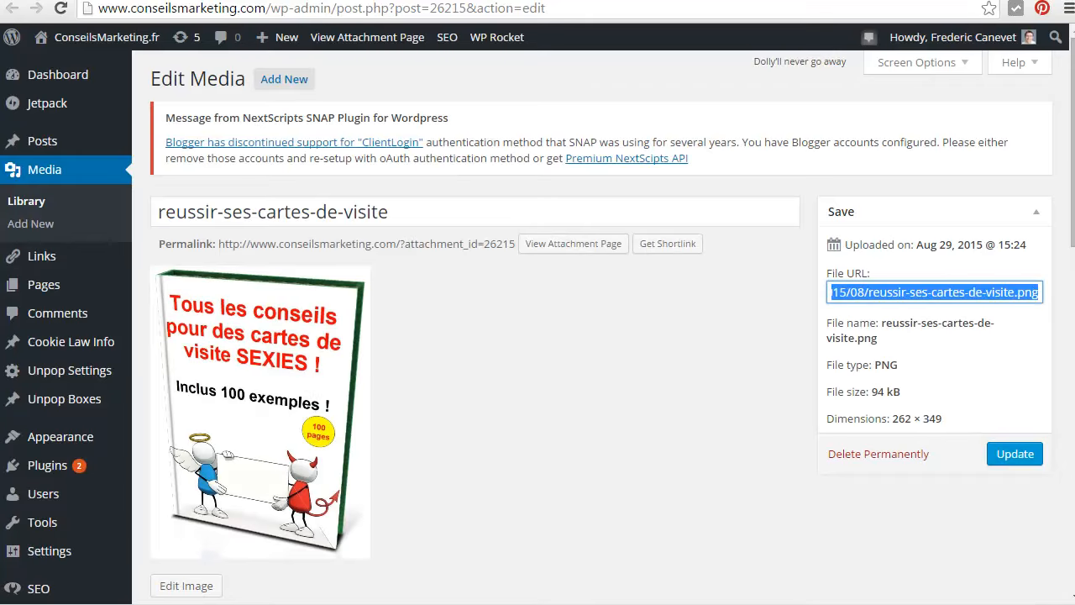
{"action": "key", "text": "ctrl+c"}
{"action": "left_click", "coordinate": [649, 8]}
{"action": "key", "text": "ctrl+v"}
{"action": "key", "text": "Return"}
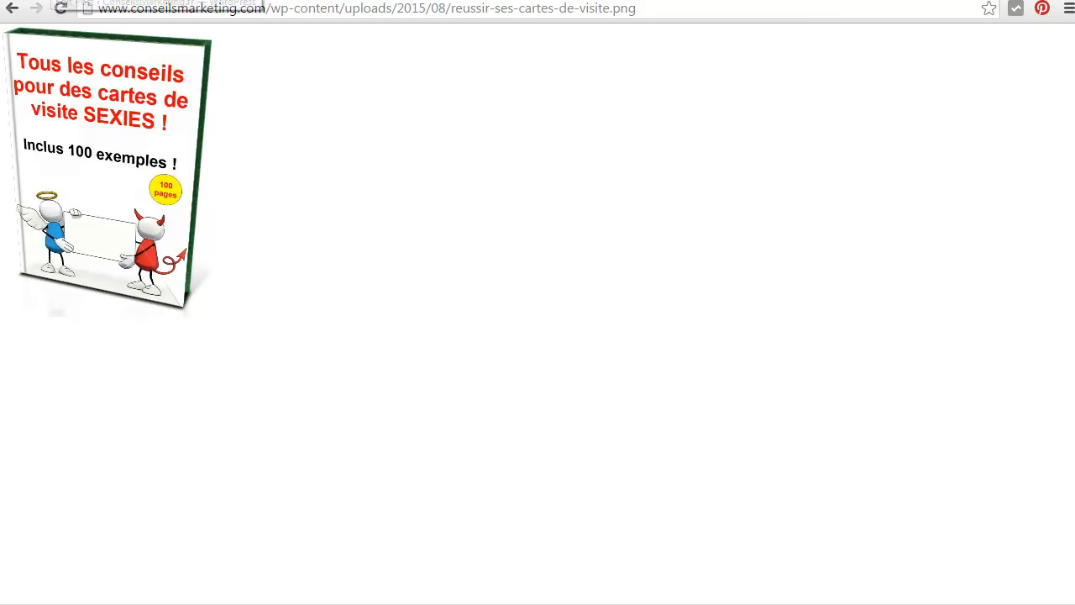
Go to the WordPress widgets page and expand the "Tous nos guides gratuits !" text widget in Sidebar 1
{"action": "left_click", "coordinate": [54, 0]}
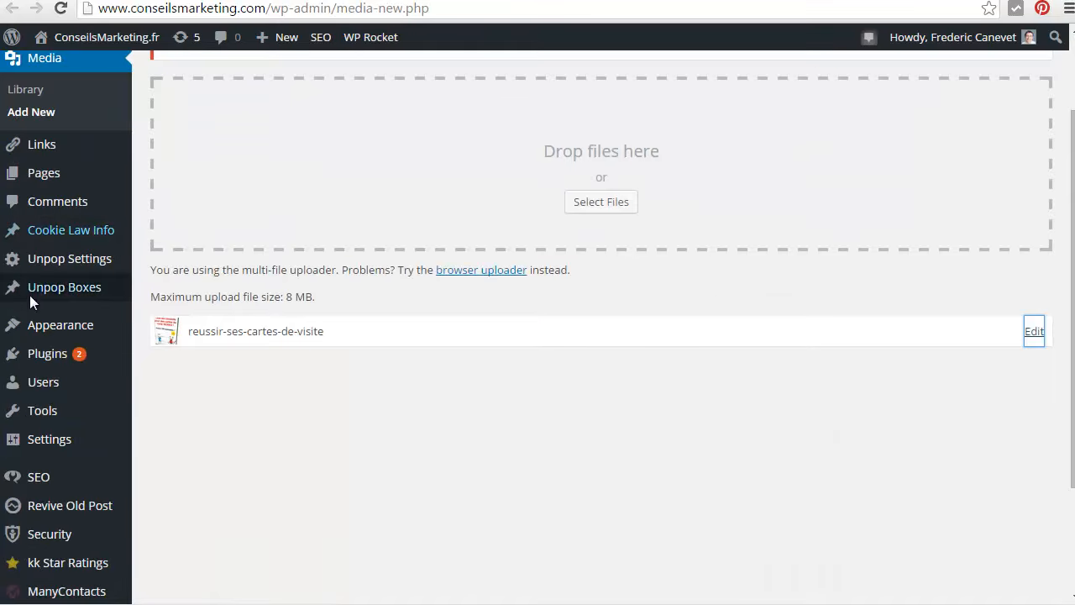
{"action": "mouse_move", "coordinate": [90, 338]}
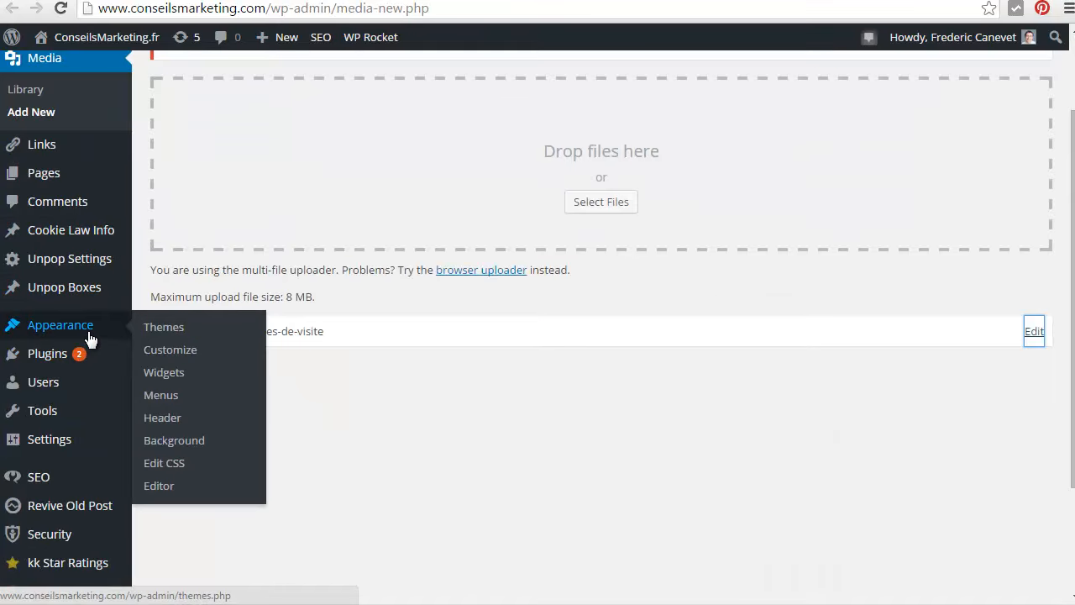
{"action": "left_click", "coordinate": [176, 372]}
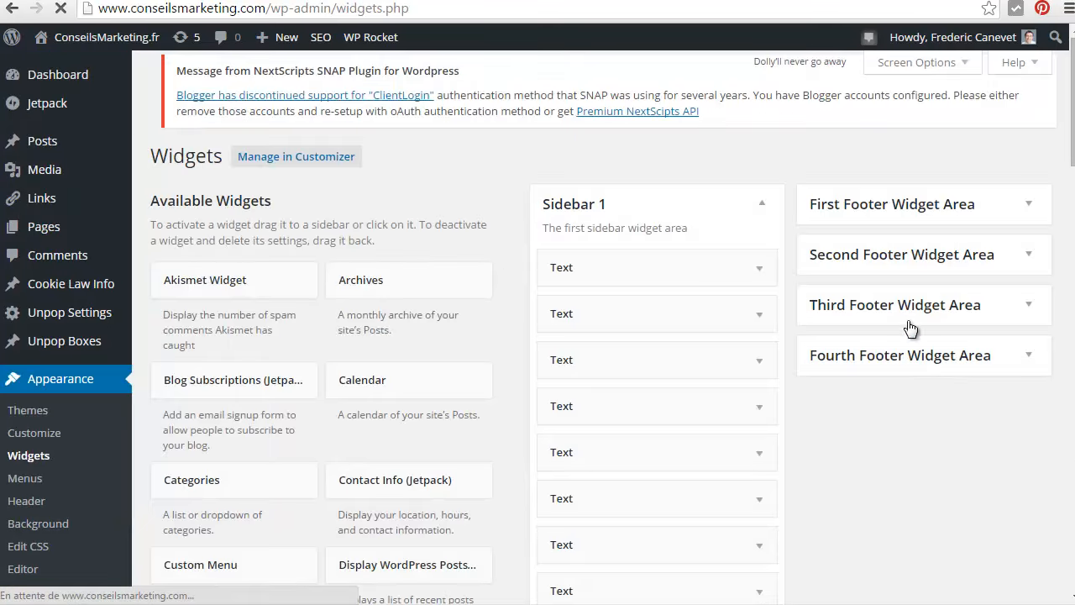
{"action": "scroll", "coordinate": [851, 393], "scroll_direction": "down", "scroll_amount": 2}
{"action": "scroll", "coordinate": [846, 386], "scroll_direction": "down", "scroll_amount": 1}
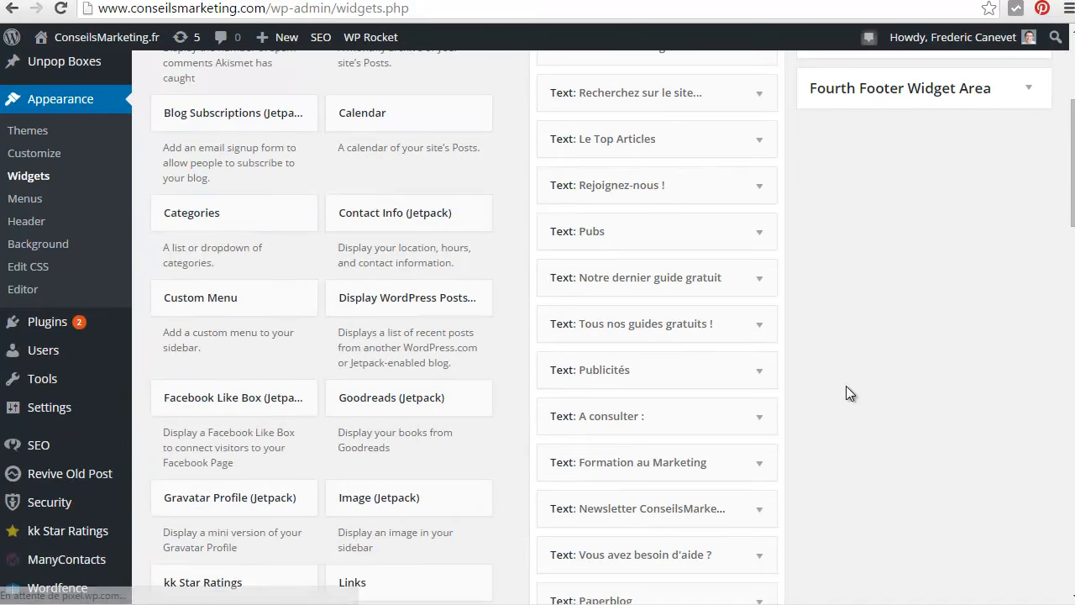
{"action": "left_click", "coordinate": [760, 326]}
{"action": "scroll", "coordinate": [766, 428], "scroll_direction": "down", "scroll_amount": 2}
{"action": "scroll", "coordinate": [760, 352], "scroll_direction": "down", "scroll_amount": 3}
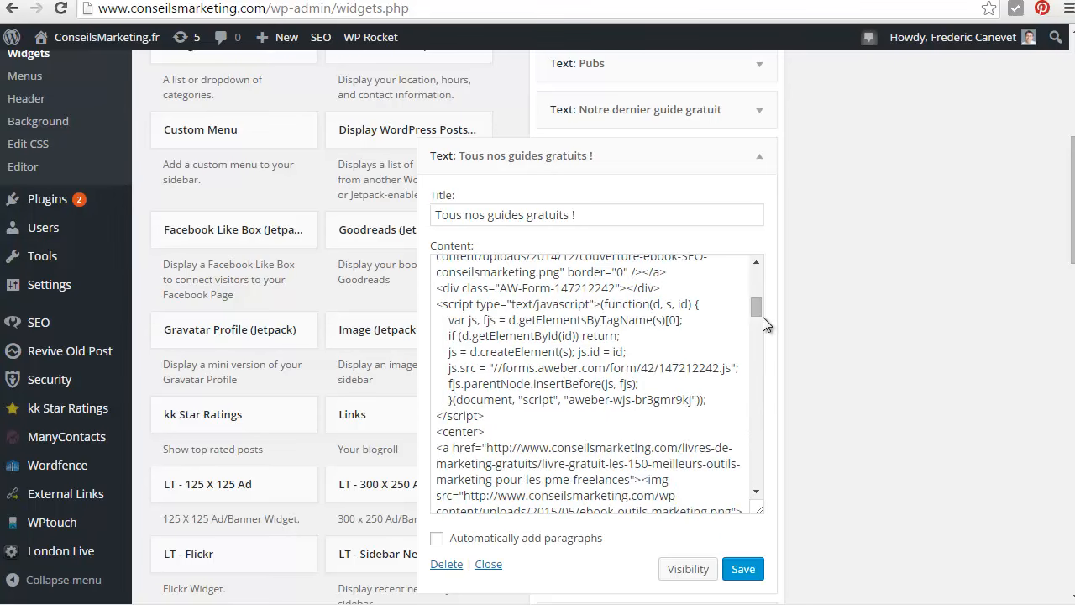
Duplicate the last guide's image link and AWeber form code at the end of the widget content
{"action": "left_click_drag", "start_coordinate": [756, 307], "coordinate": [756, 494]}
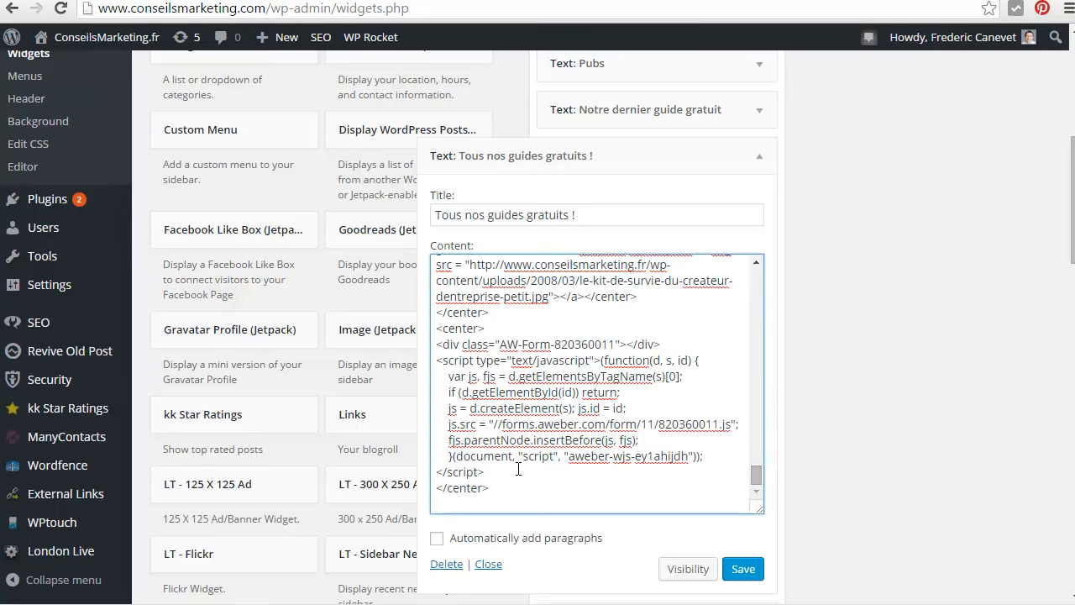
{"action": "left_click_drag", "start_coordinate": [495, 488], "coordinate": [428, 279]}
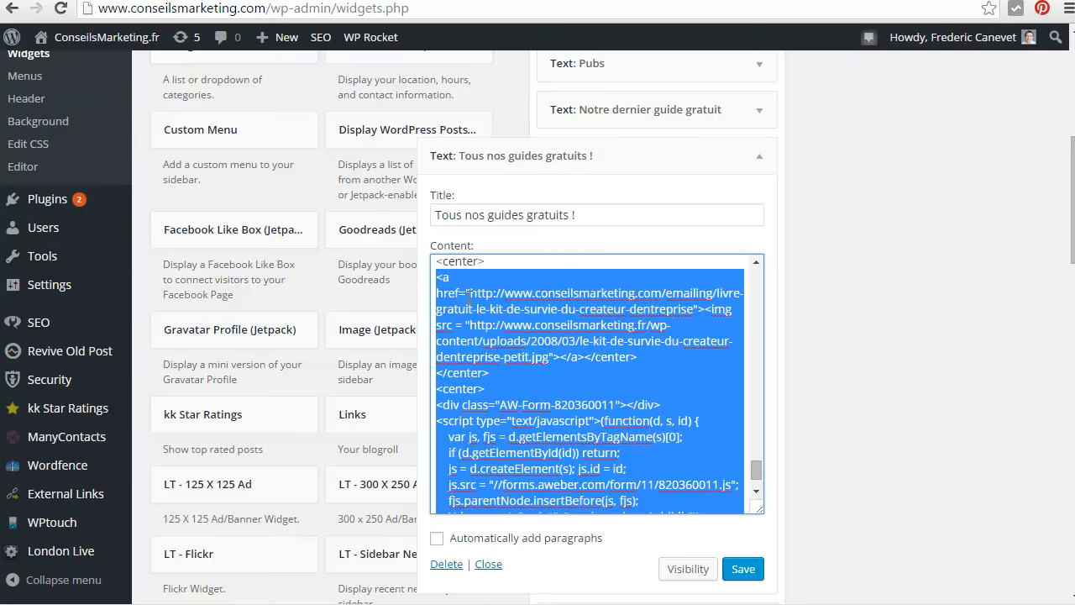
{"action": "scroll", "coordinate": [546, 405], "scroll_direction": "down", "scroll_amount": 3}
{"action": "left_click", "coordinate": [514, 384]}
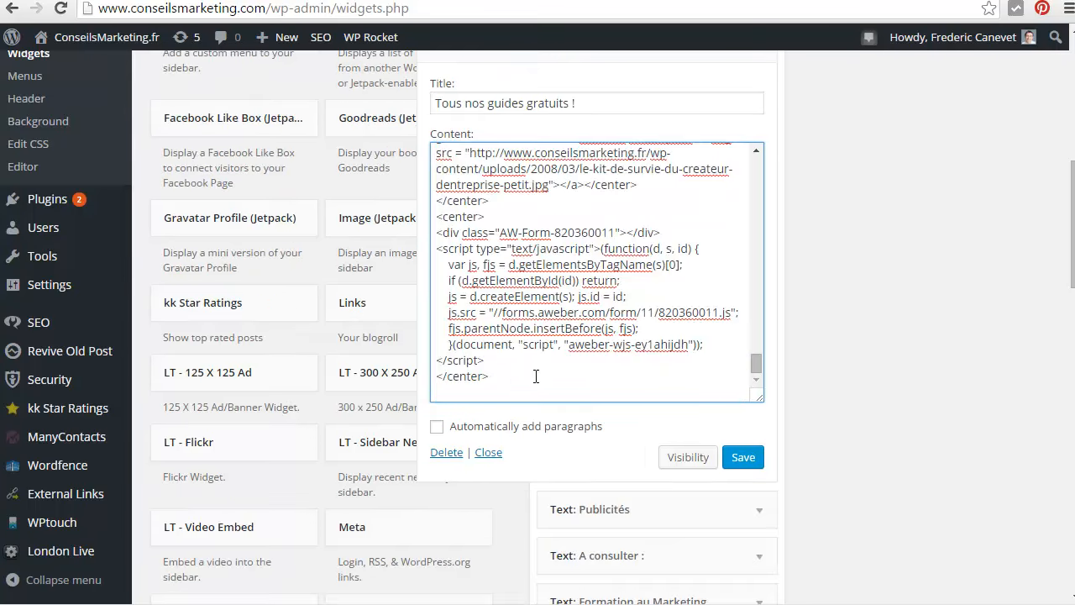
{"action": "key", "text": "BackSpace"}
{"action": "key", "text": "ctrl+v"}
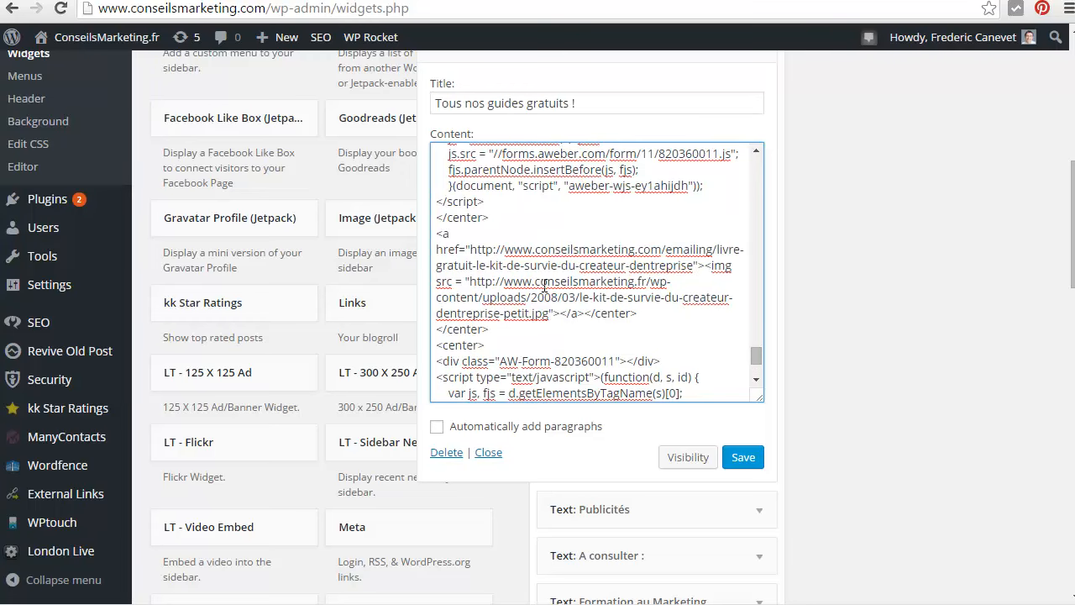
Add an opening <center> tag directly before the duplicated guide's image link
{"action": "double_click", "coordinate": [484, 217]}
{"action": "left_click", "coordinate": [478, 234]}
{"action": "left_click_drag", "start_coordinate": [493, 333], "coordinate": [528, 349]}
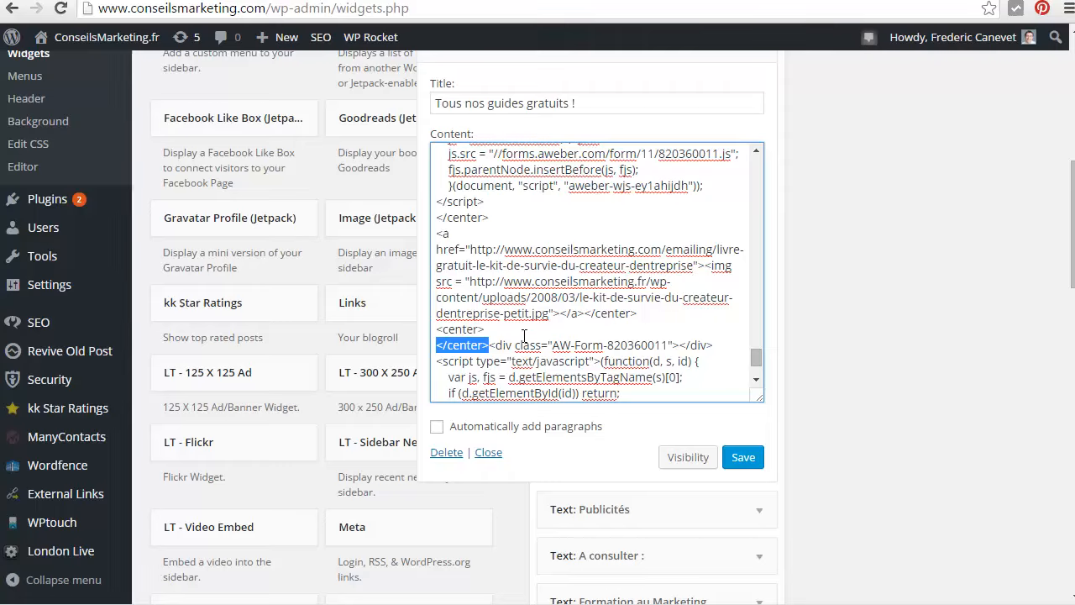
{"action": "key", "text": "ctrl+z"}
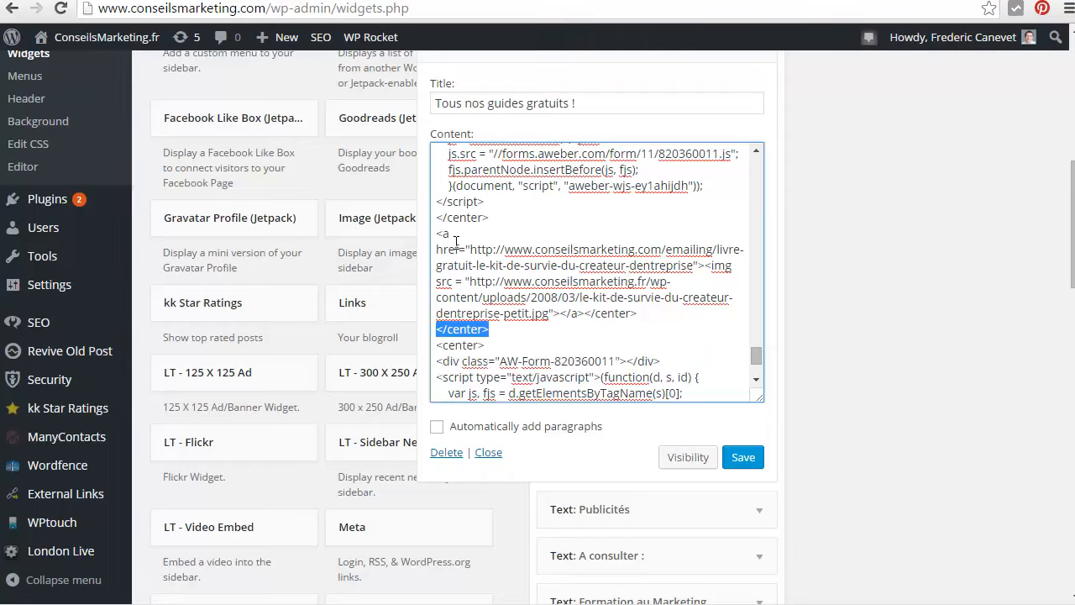
{"action": "left_click", "coordinate": [439, 230]}
{"action": "key", "text": "BackSpace"}
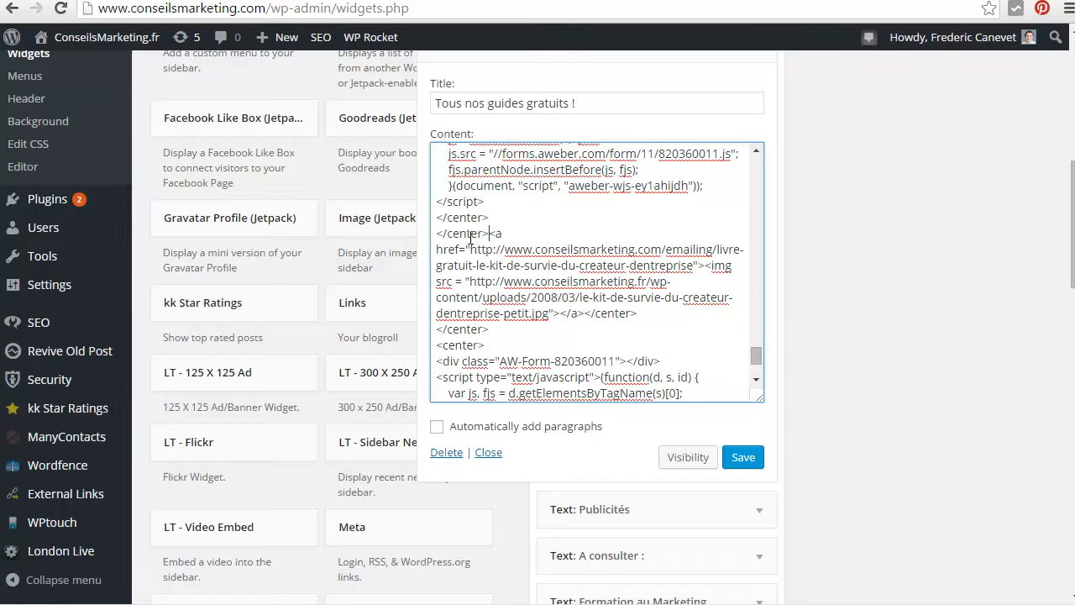
{"action": "key", "text": "Delete"}
Delete the opening <a href> tag to the kit-de-survie page from the duplicated block, keeping the image tag
{"action": "left_click_drag", "start_coordinate": [494, 234], "coordinate": [527, 280]}
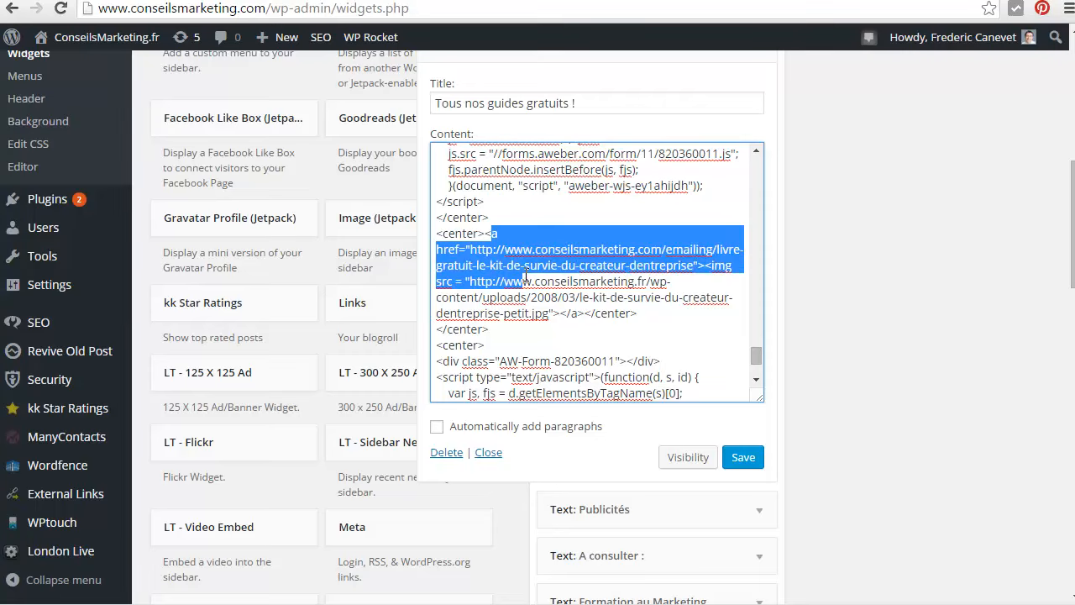
{"action": "left_click", "coordinate": [708, 265]}
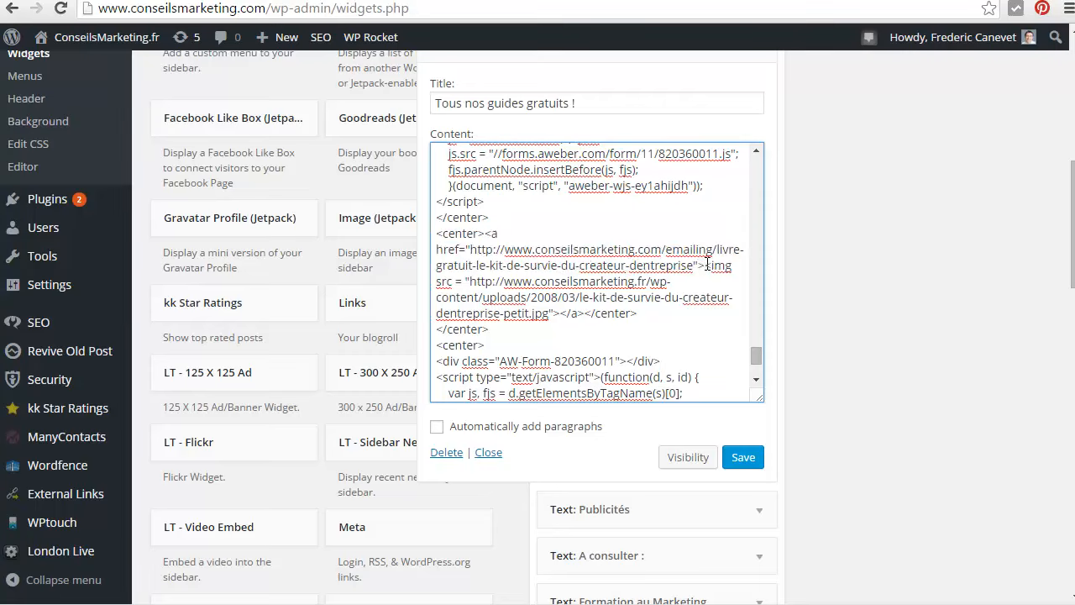
{"action": "left_click_drag", "start_coordinate": [706, 265], "coordinate": [486, 234]}
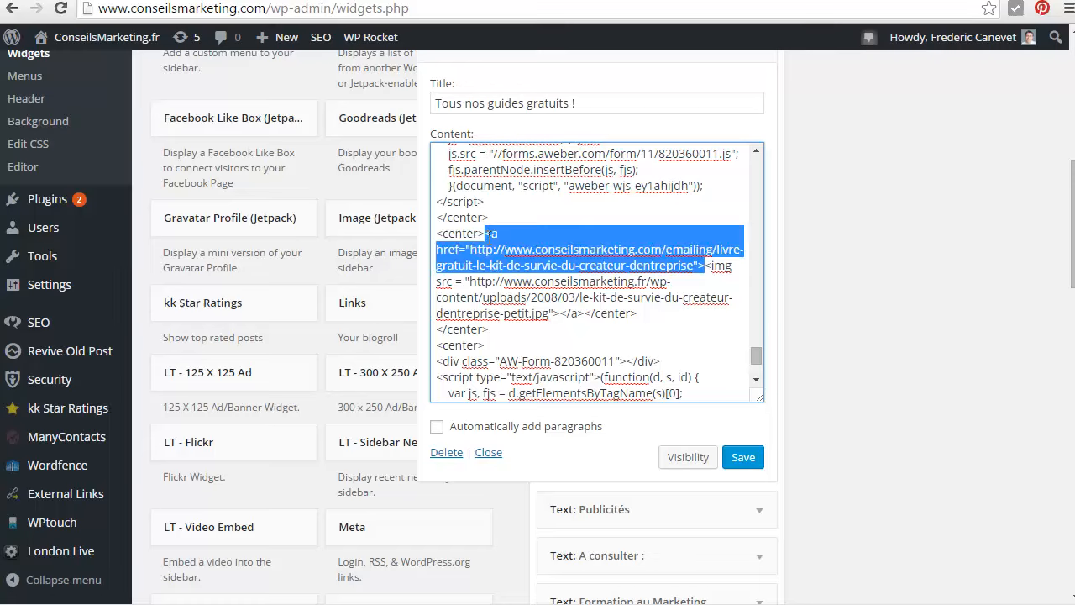
{"action": "key", "text": "BackSpace"}
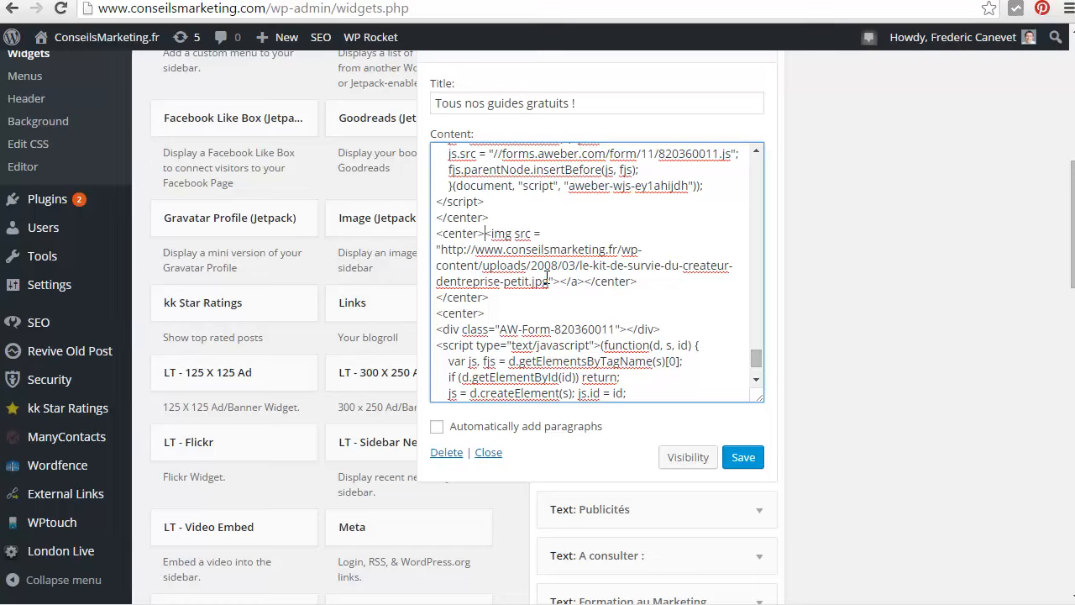
{"action": "left_click_drag", "start_coordinate": [549, 281], "coordinate": [465, 249]}
{"action": "left_click_drag", "start_coordinate": [549, 281], "coordinate": [441, 250]}
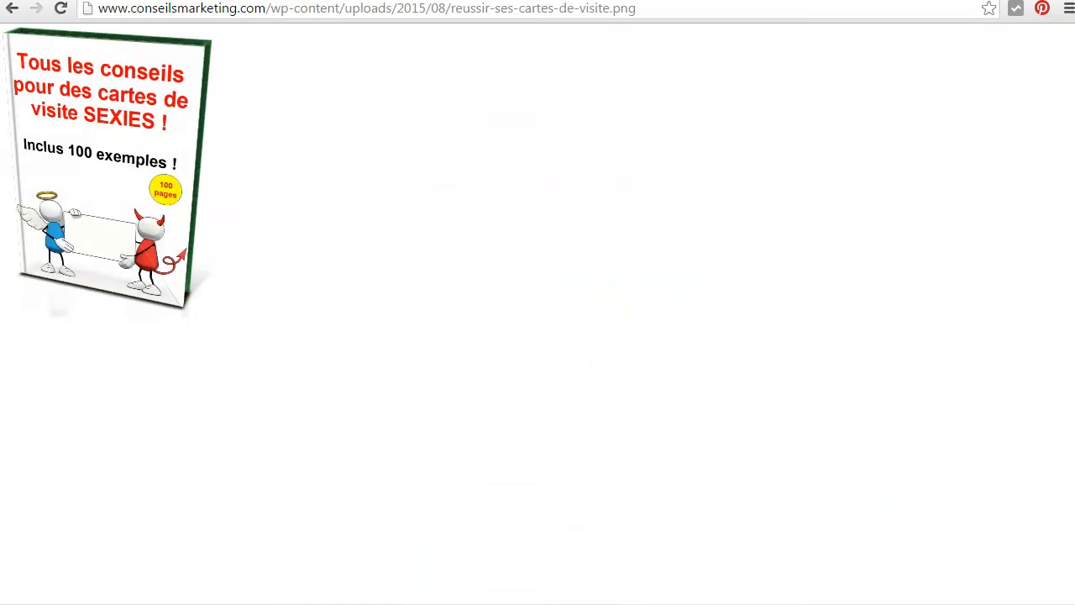
{"action": "left_click", "coordinate": [411, 6]}
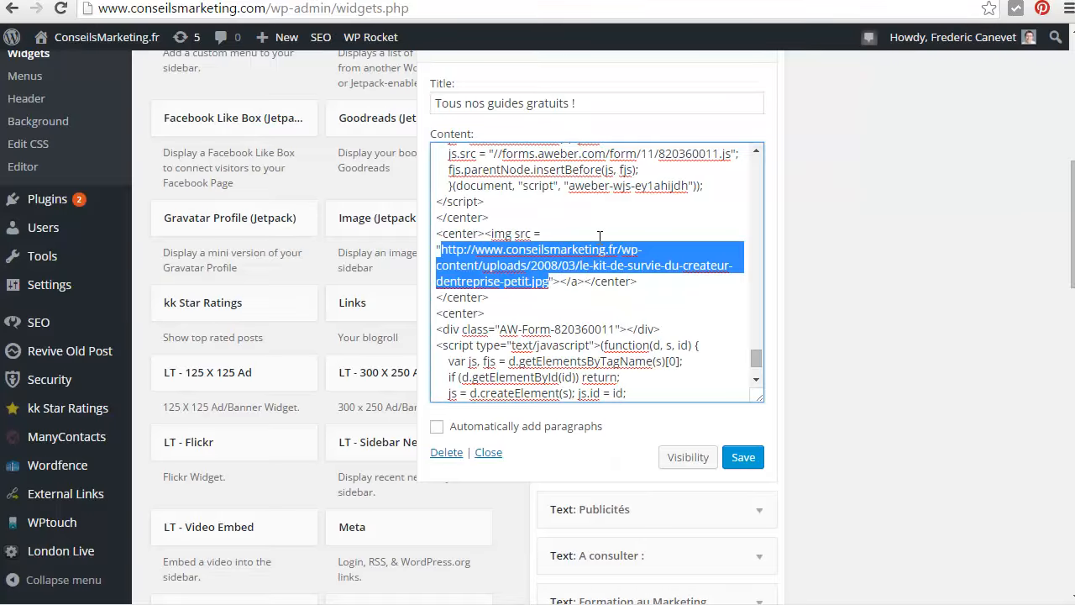
{"action": "type", "text": "http://www.conseilsmarketing.com/wp-content/uploads/2015/08/reussir-ses-cartes-de-visite.png"}
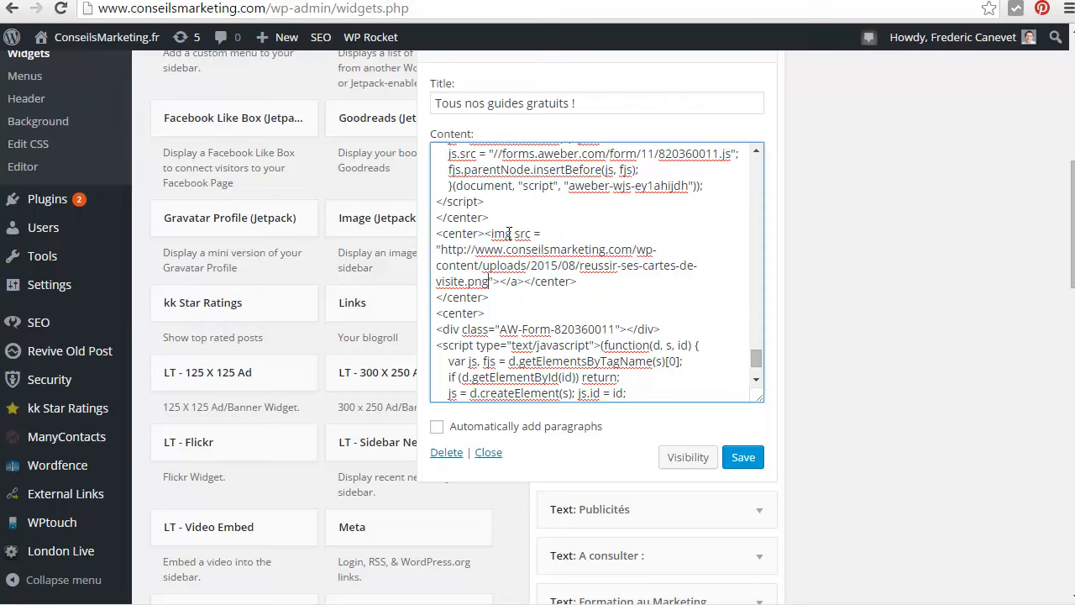
Remove the leftover </a> tag after the business-card guide image and the surplus </center> line below it
{"action": "left_click", "coordinate": [444, 249]}
{"action": "left_click_drag", "start_coordinate": [526, 282], "coordinate": [501, 282]}
{"action": "key", "text": "Delete"}
{"action": "left_click_drag", "start_coordinate": [488, 313], "coordinate": [428, 300]}
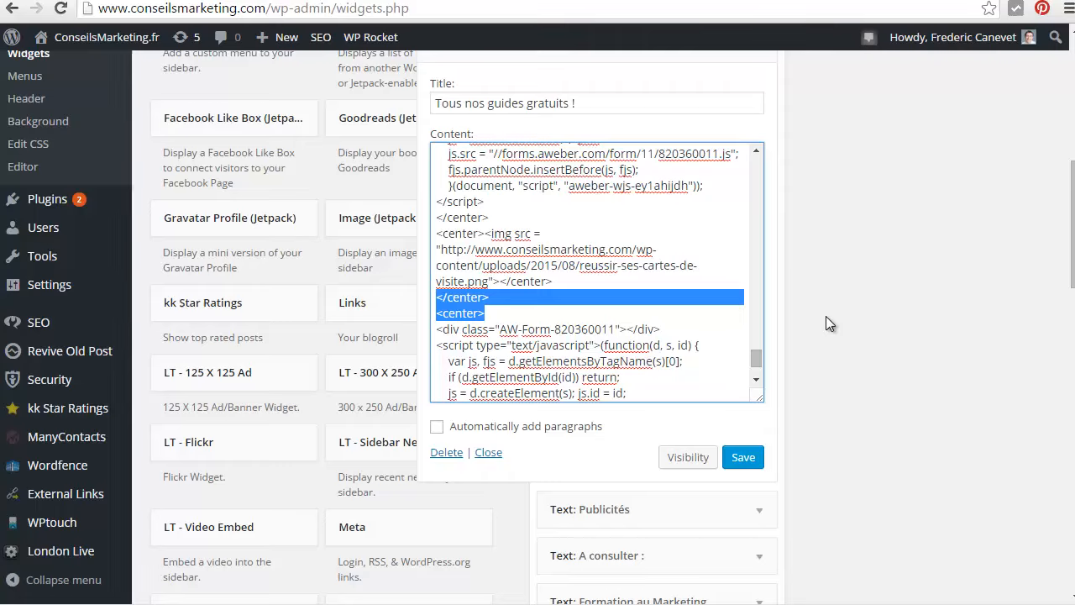
{"action": "key", "text": "Left"}
{"action": "key", "text": "shift+Down"}
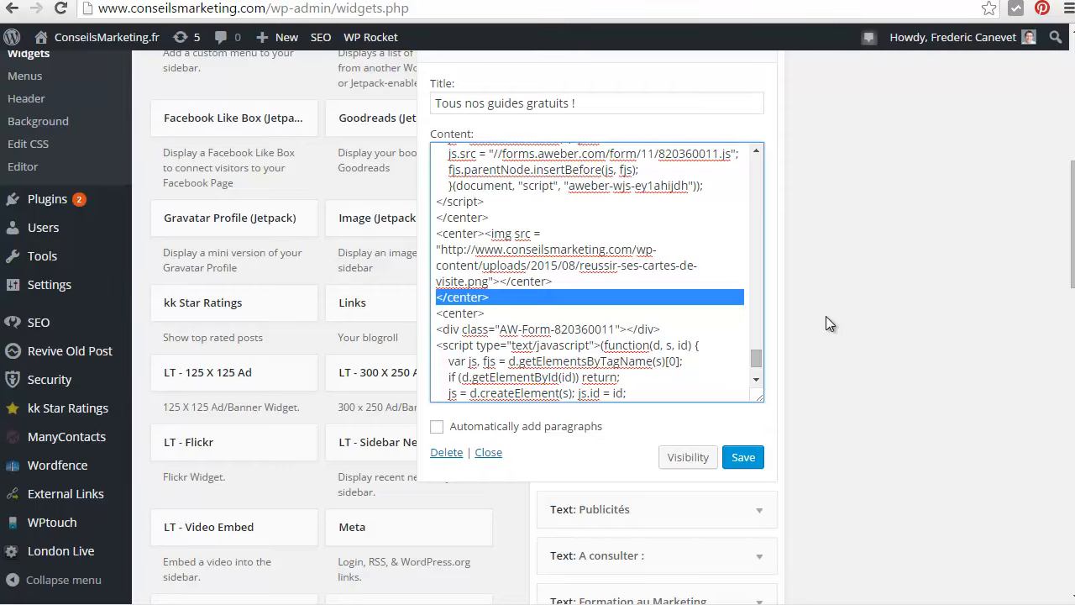
{"action": "key", "text": "Delete"}
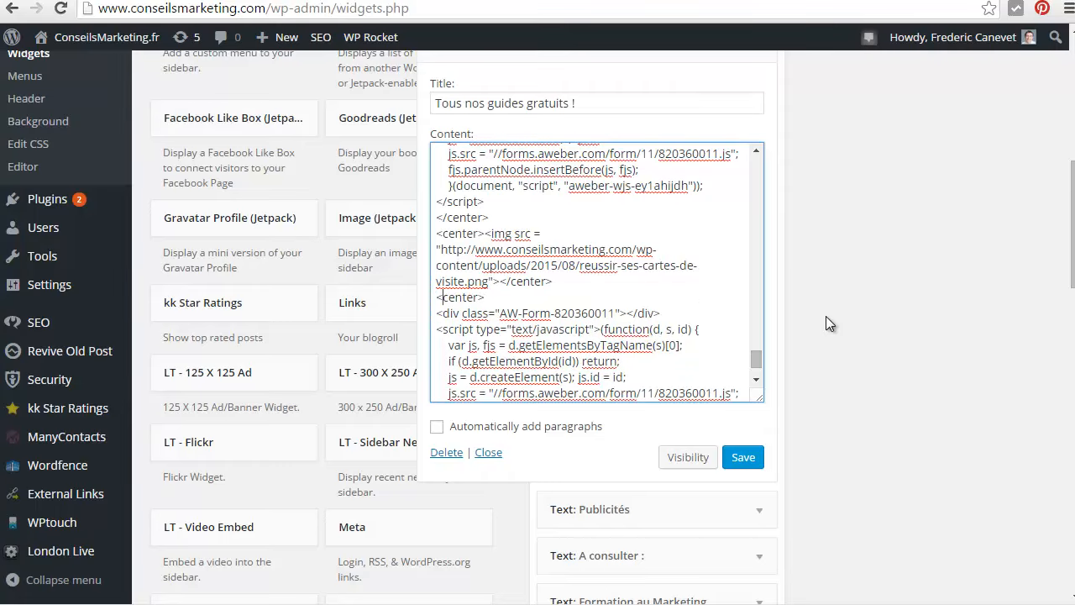
Replace the AWeber code between the last <center> tags with the JavaScript snippet of form 493099286 from AWeber
{"action": "scroll", "coordinate": [476, 255], "scroll_direction": "down", "scroll_amount": 1}
{"action": "scroll", "coordinate": [485, 248], "scroll_direction": "down", "scroll_amount": 1}
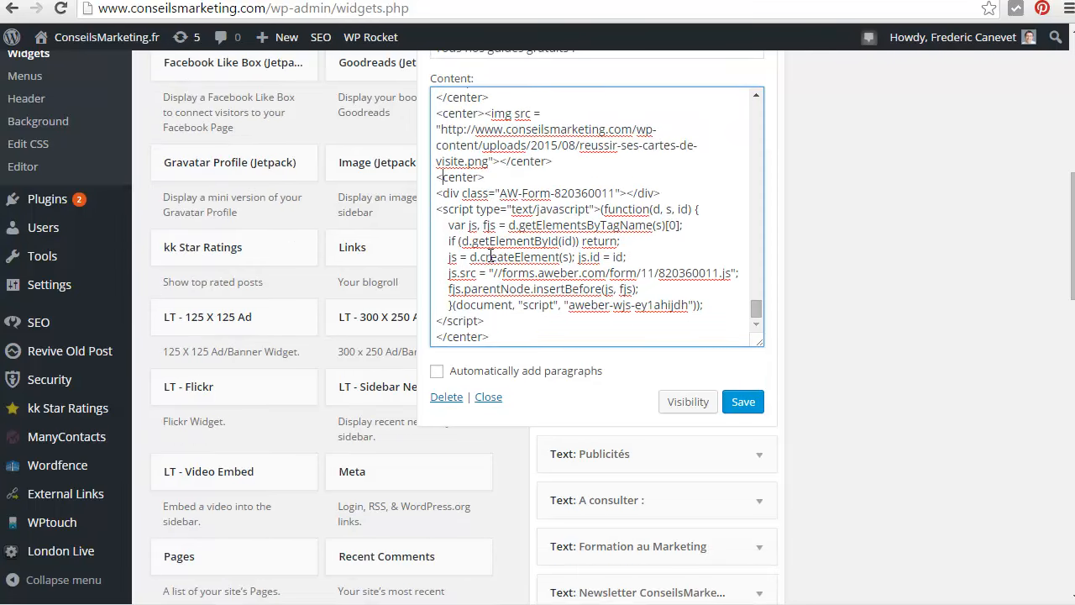
{"action": "left_click", "coordinate": [636, 1]}
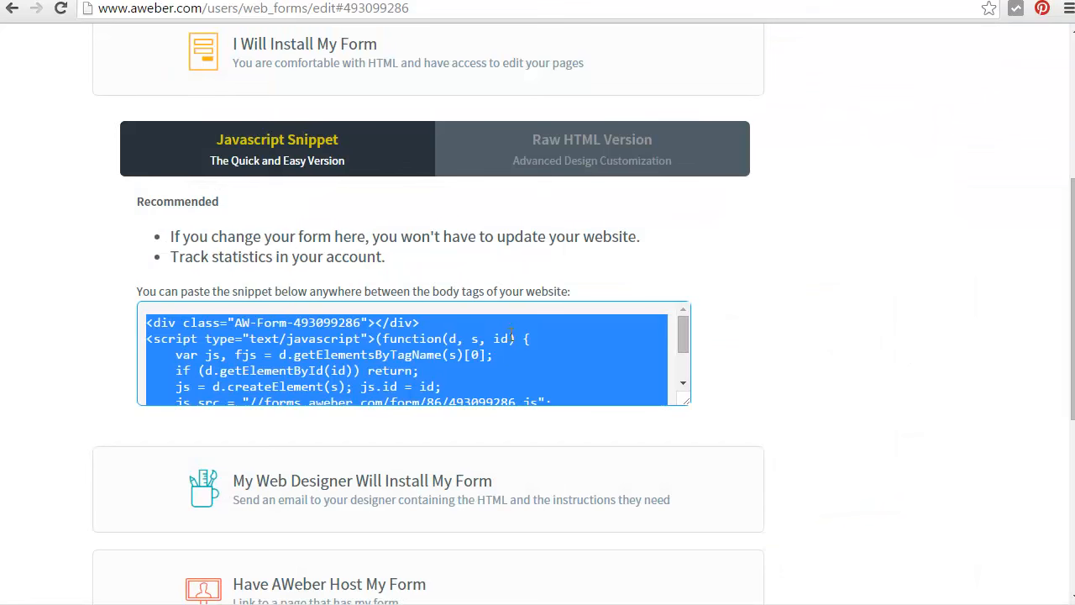
{"action": "left_click", "coordinate": [126, 1]}
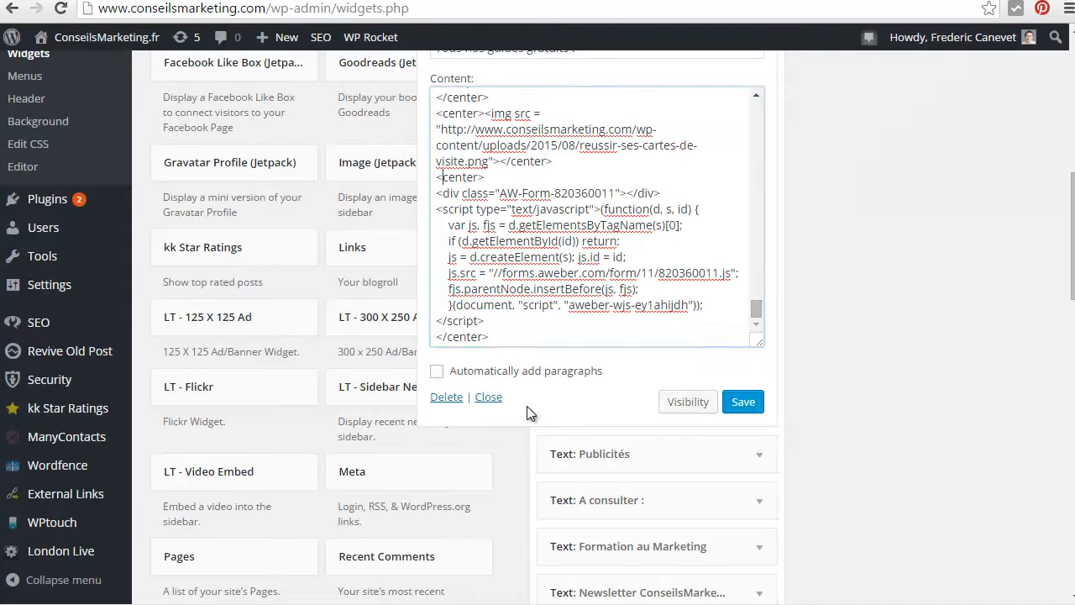
{"action": "left_click_drag", "start_coordinate": [494, 320], "coordinate": [414, 191]}
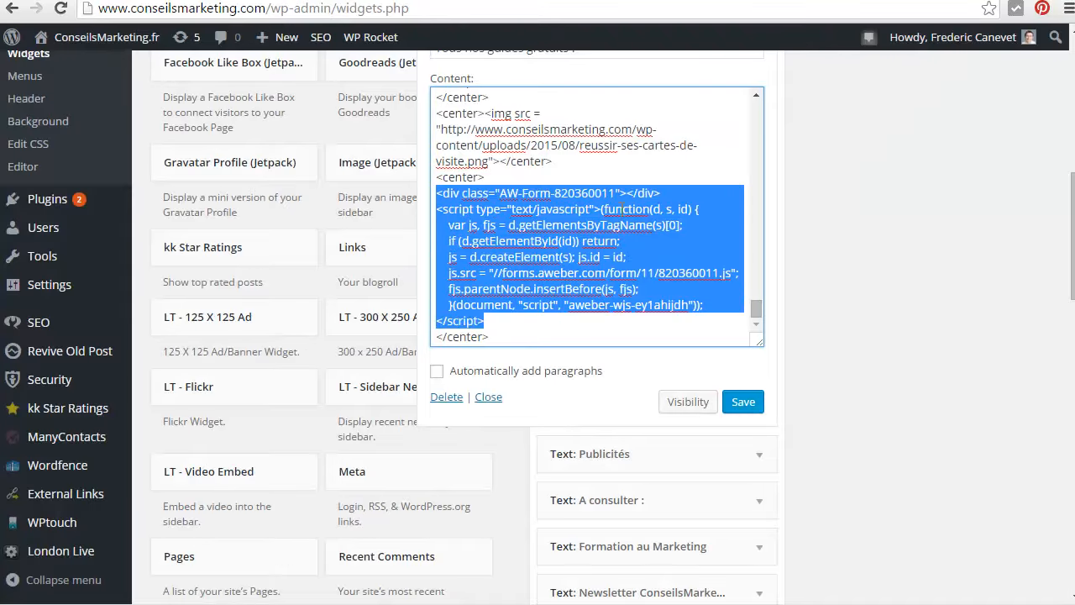
{"action": "type", "text": "<div class=\"AW-Form-493099286\"></div> <script type=\"text/javascript\">(function(d, s, id) {     var js, fjs = d.getElementsByTagName(s)[0];     if (d.getElementById(id)) return;     js = d.createElement(s); js.id = id;     js.src = \"//forms.aweber.com/form/86/493099286.js\";     fjs.parentNode.insertBefore(js, fjs);     }(document, \"script\", \"aweber-wjs-jebx7q795\")); </script>"}
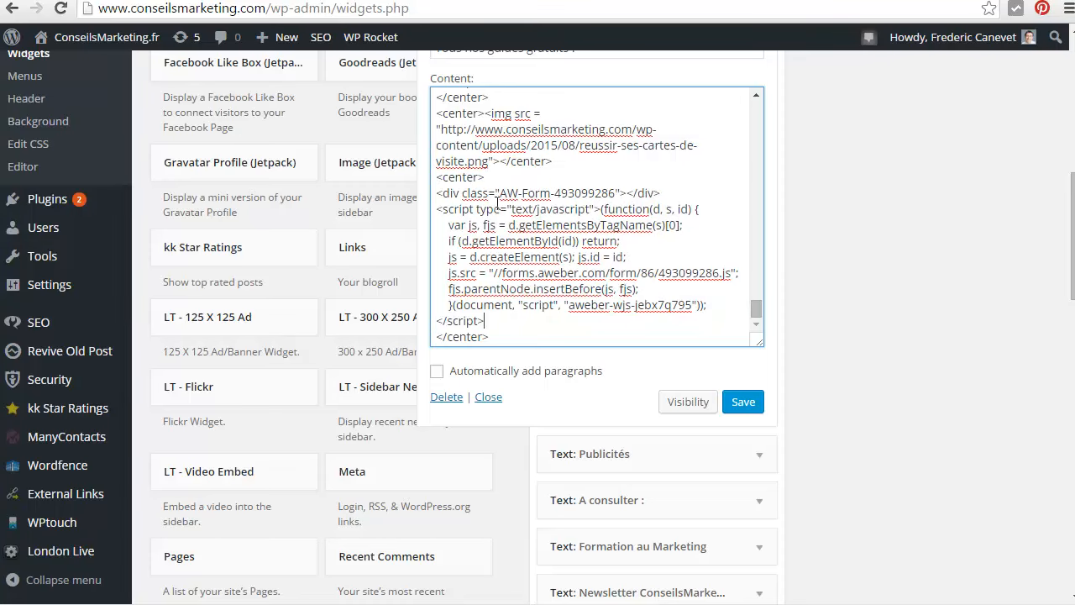
Save the edited "Tous nos guides gratuits !" text widget
{"action": "scroll", "coordinate": [640, 227], "scroll_direction": "down", "scroll_amount": 1}
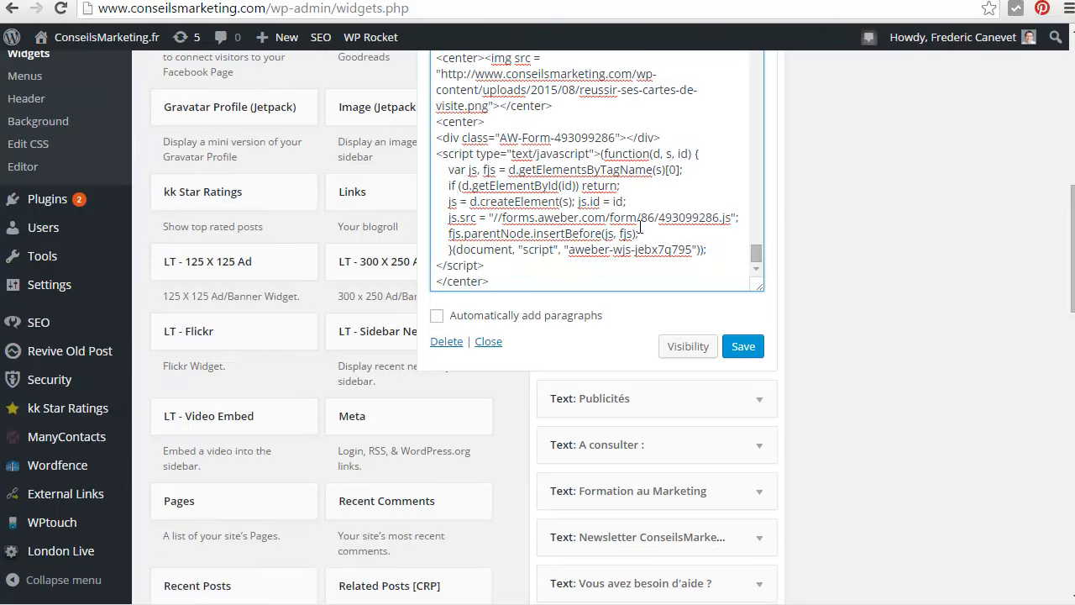
{"action": "left_click", "coordinate": [726, 266]}
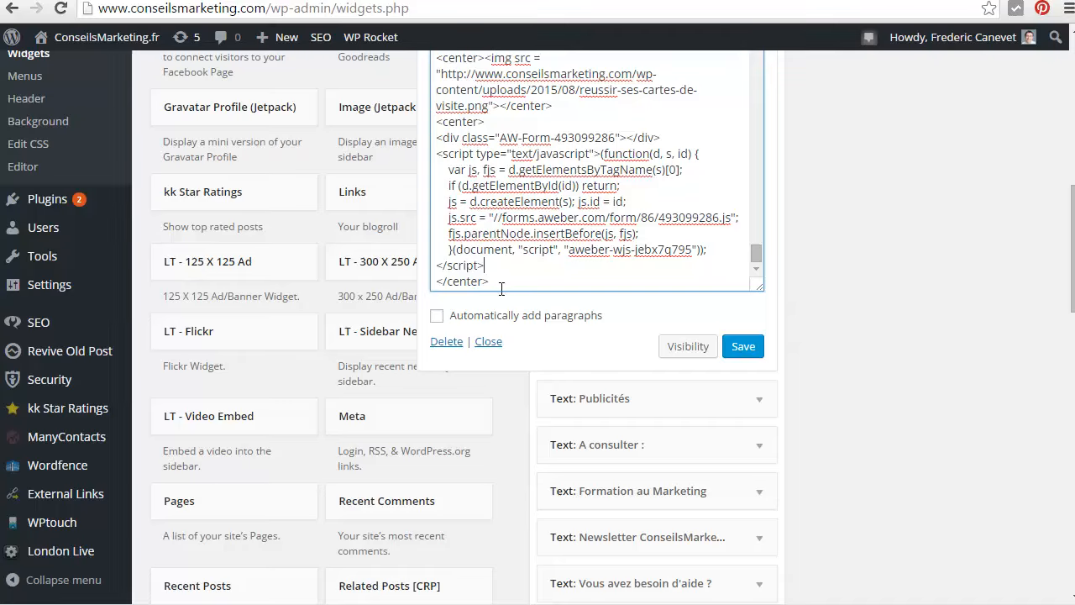
{"action": "left_click", "coordinate": [748, 350]}
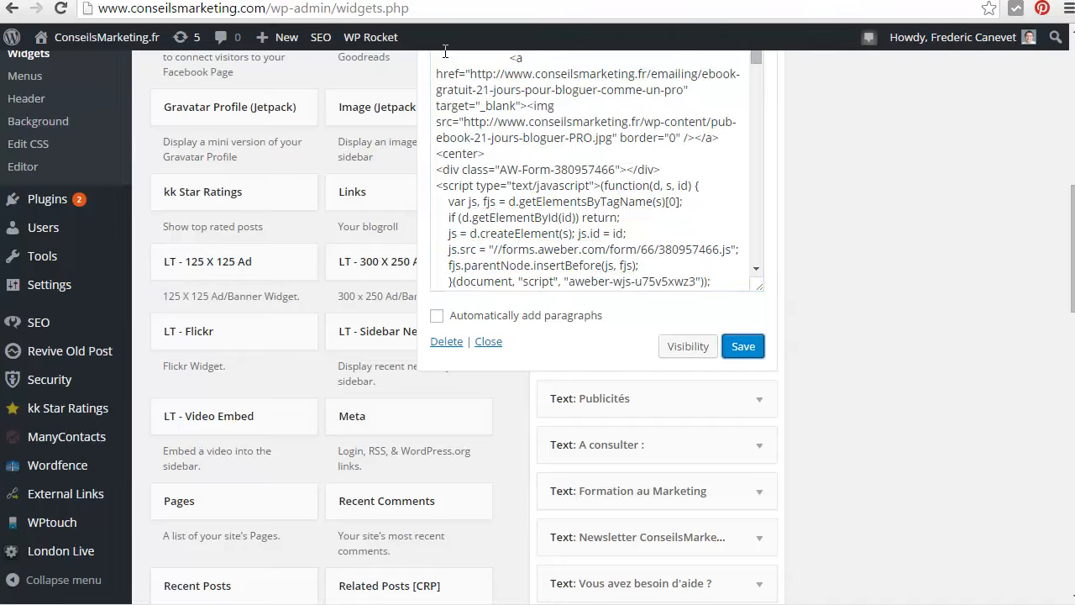
Open the blog article "Comment générer du trafic en magasin via les Media Sociaux ?" and check the business-card guide's cover and email form in the sidebar
{"action": "left_click", "coordinate": [411, 1]}
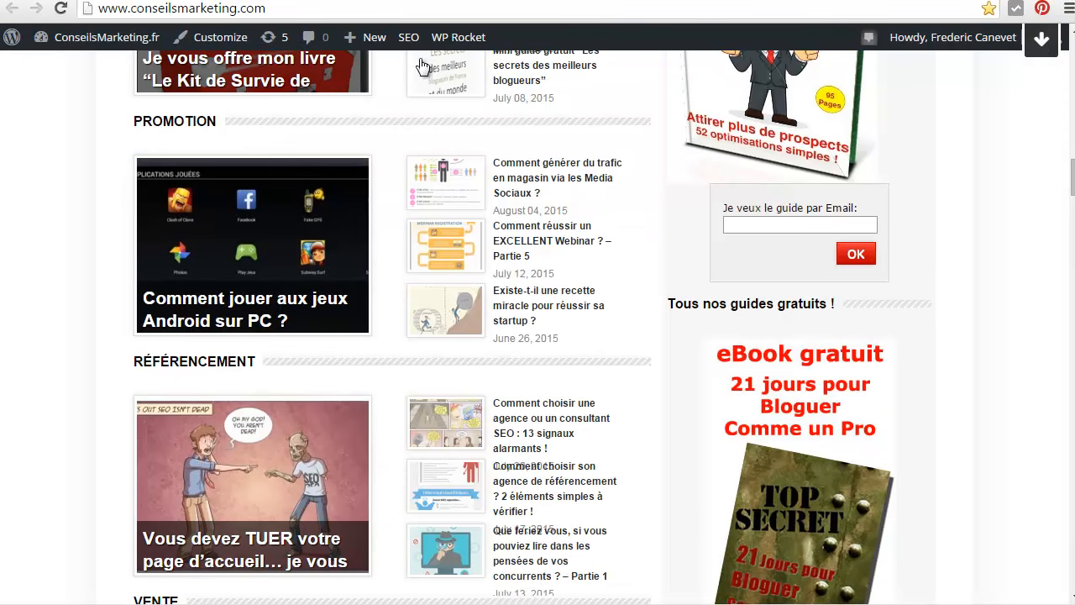
{"action": "left_click", "coordinate": [551, 178]}
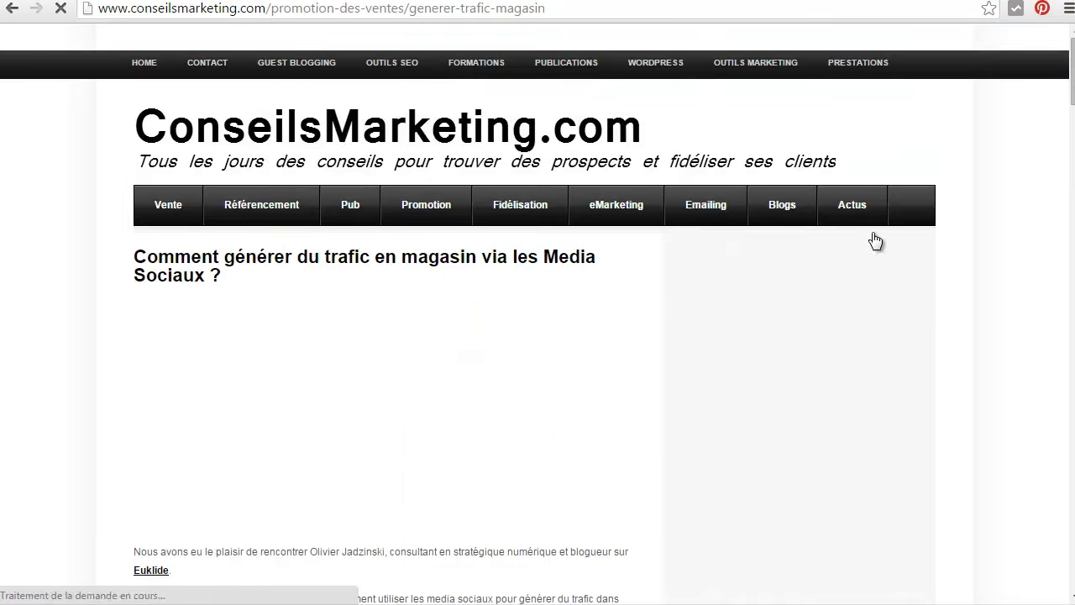
{"action": "scroll", "coordinate": [872, 241], "scroll_direction": "down", "scroll_amount": 2}
{"action": "scroll", "coordinate": [872, 234], "scroll_direction": "down", "scroll_amount": 7}
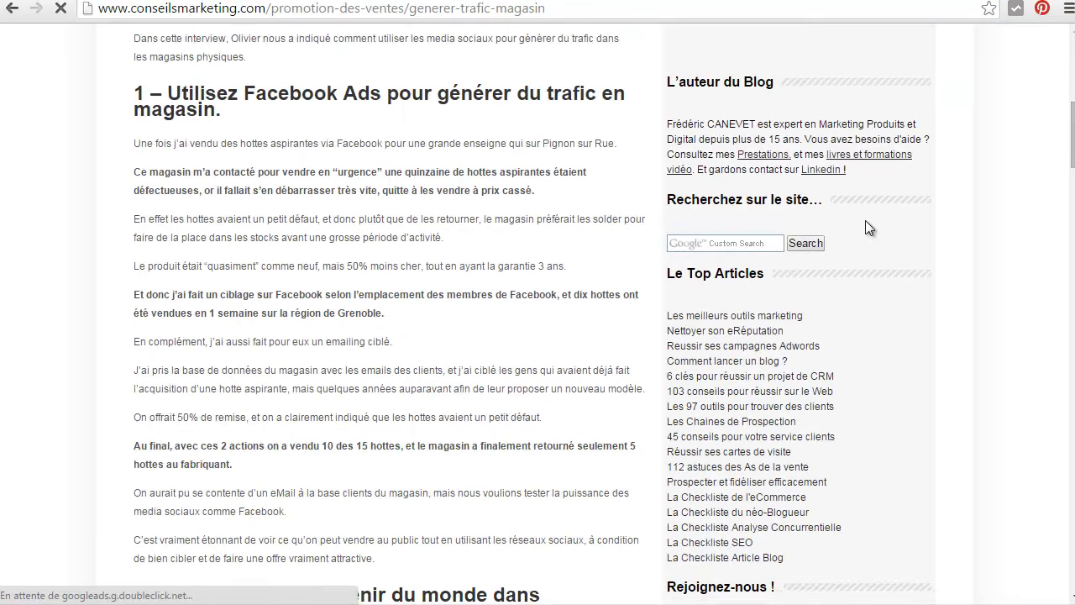
{"action": "scroll", "coordinate": [861, 217], "scroll_direction": "down", "scroll_amount": 7}
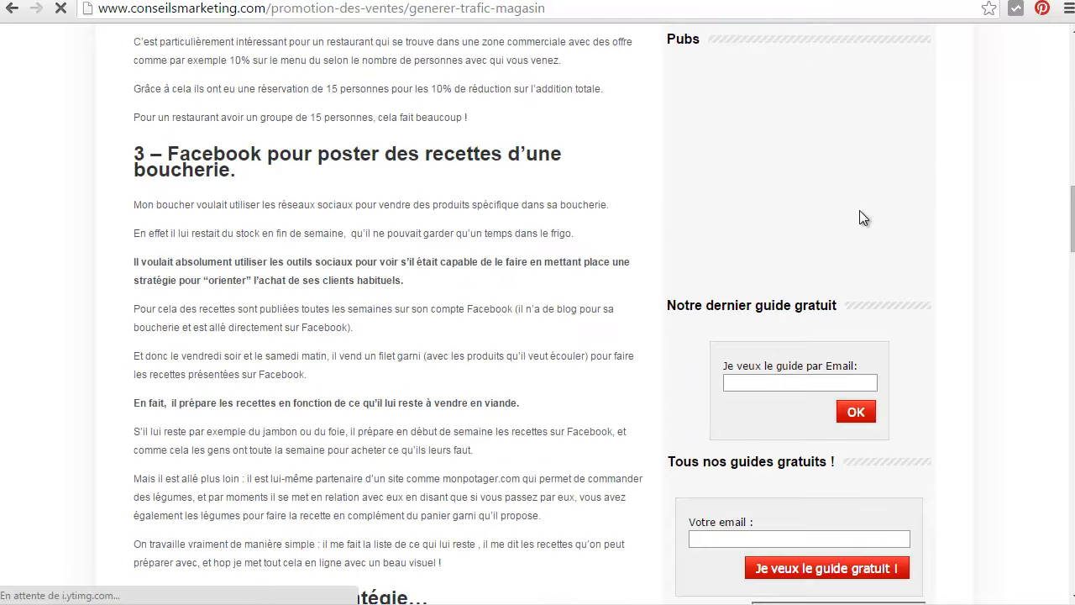
{"action": "scroll", "coordinate": [860, 218], "scroll_direction": "down", "scroll_amount": 2}
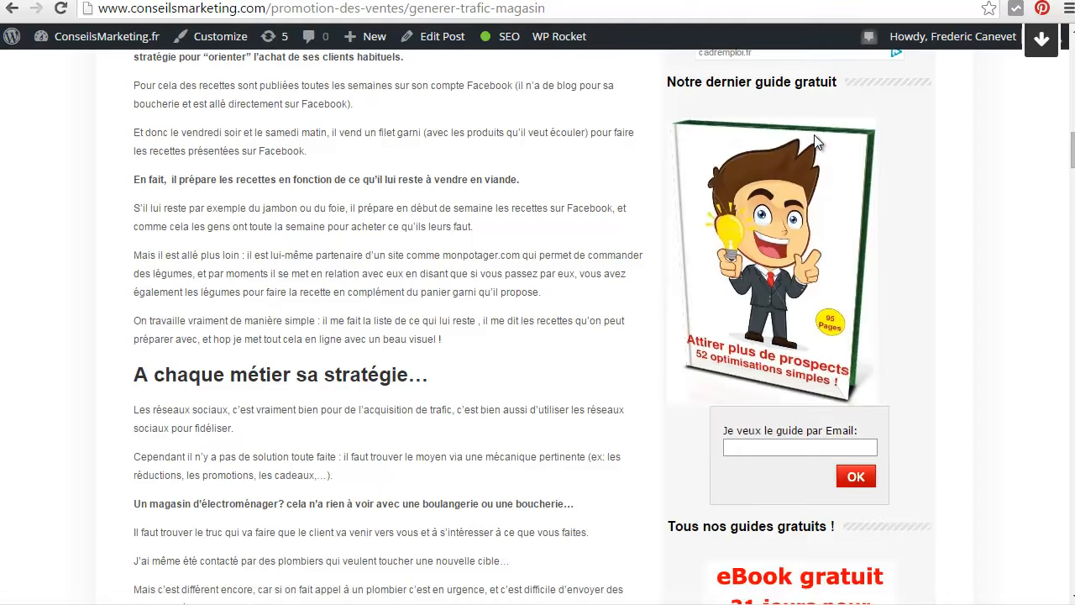
{"action": "scroll", "coordinate": [814, 135], "scroll_direction": "down", "scroll_amount": 10}
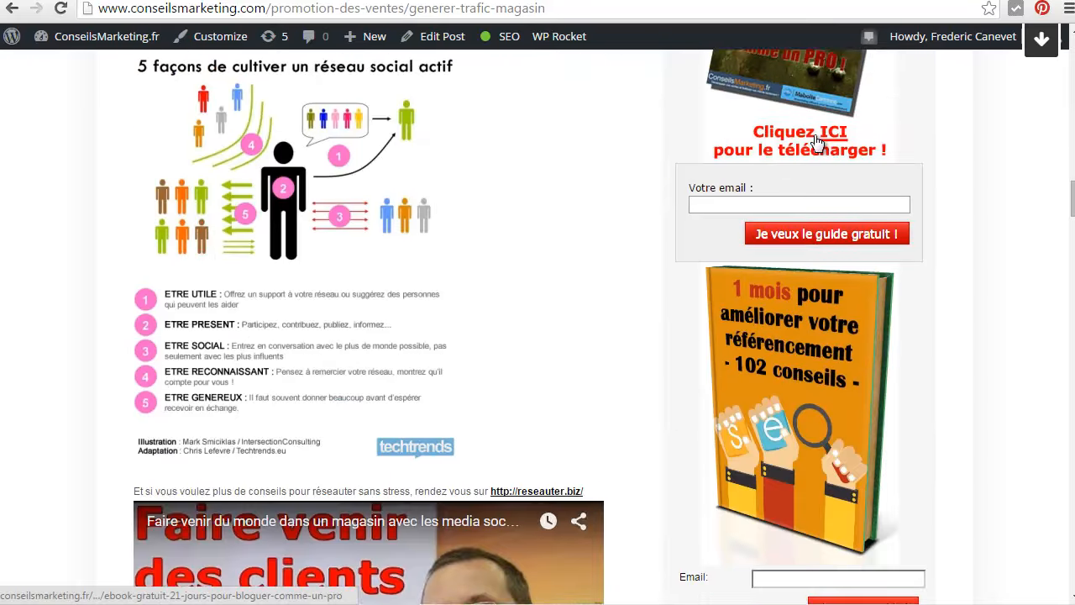
{"action": "scroll", "coordinate": [818, 143], "scroll_direction": "down", "scroll_amount": 10}
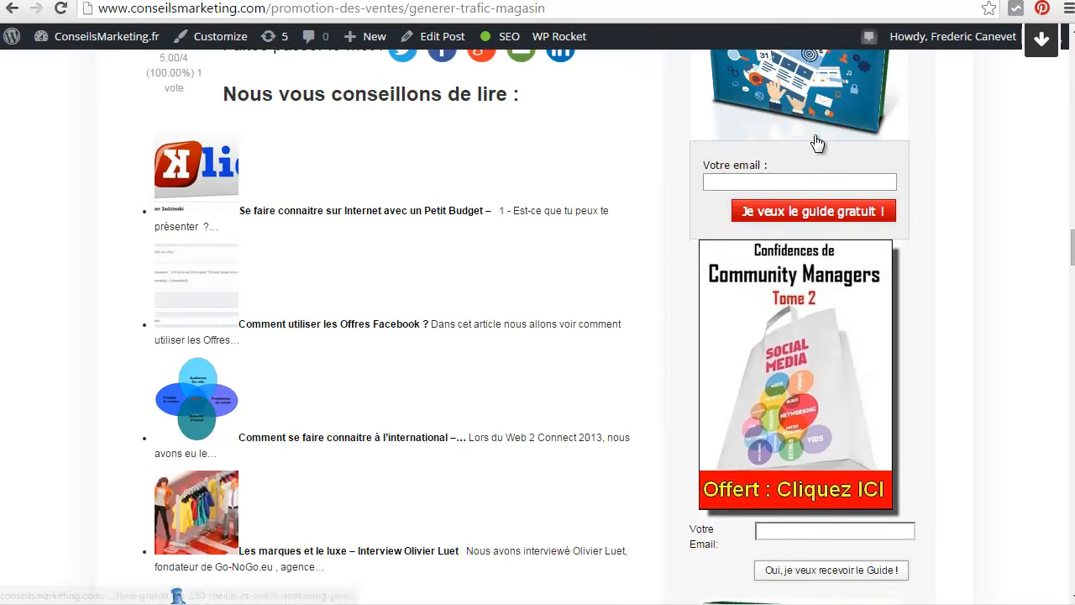
{"action": "scroll", "coordinate": [814, 134], "scroll_direction": "down", "scroll_amount": 15}
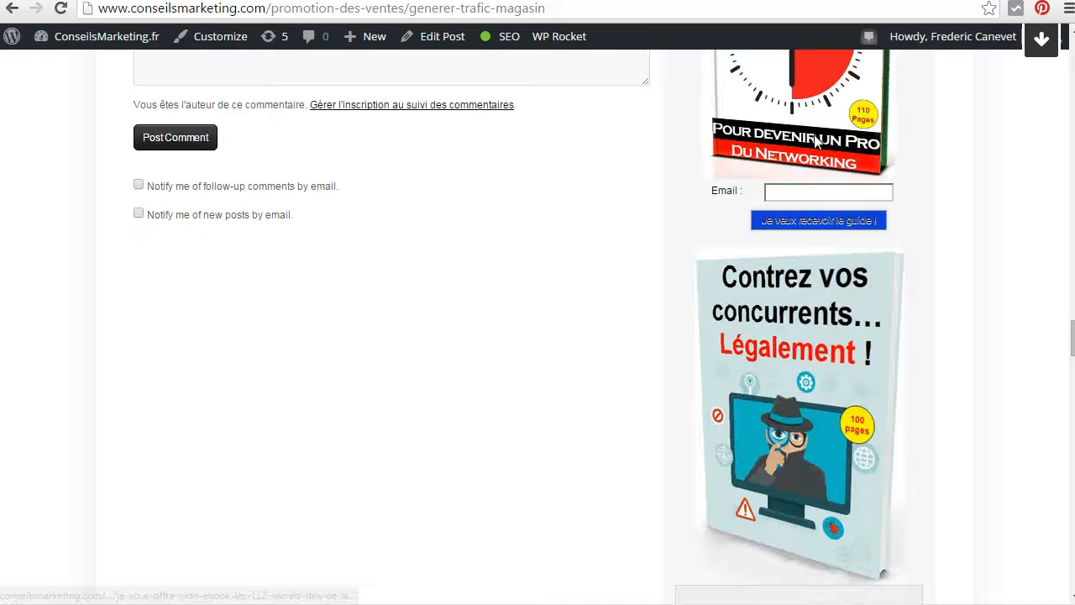
{"action": "scroll", "coordinate": [814, 135], "scroll_direction": "down", "scroll_amount": 8}
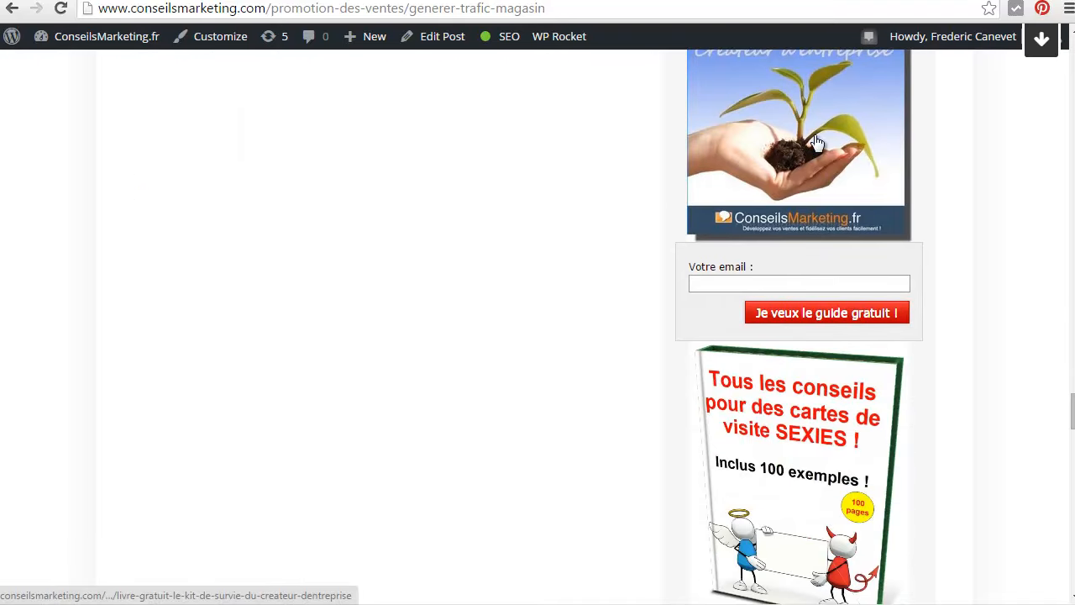
{"action": "scroll", "coordinate": [814, 244], "scroll_direction": "down", "scroll_amount": 1}
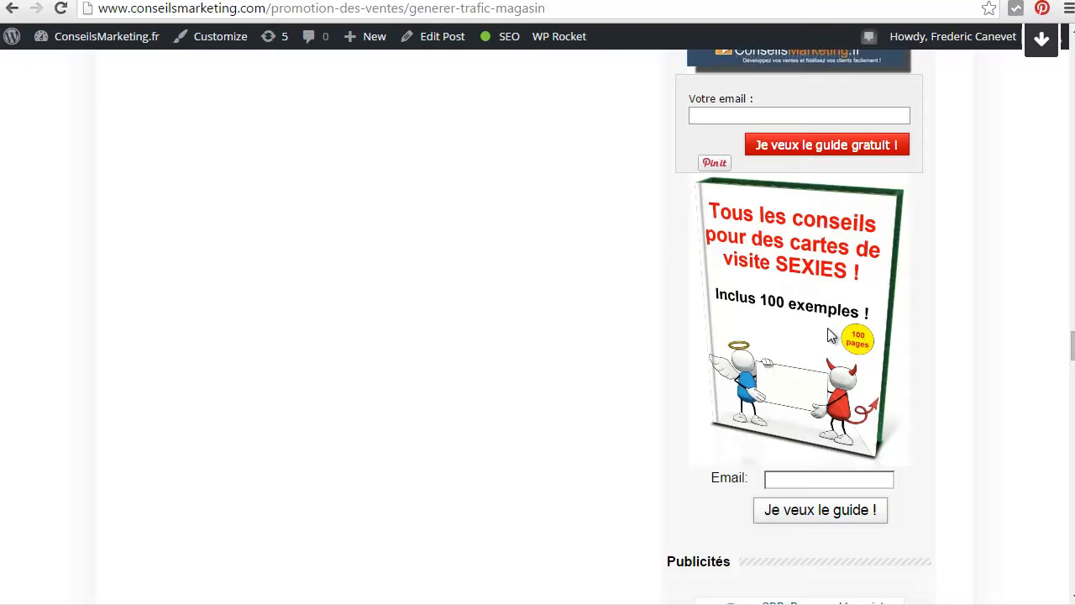
{"action": "left_click", "coordinate": [810, 487]}
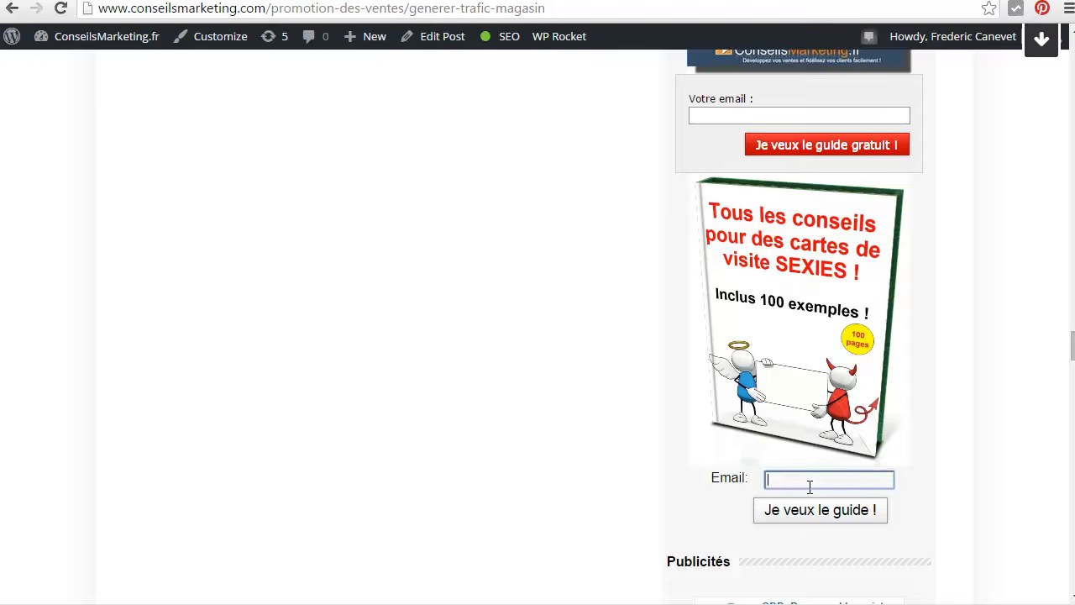